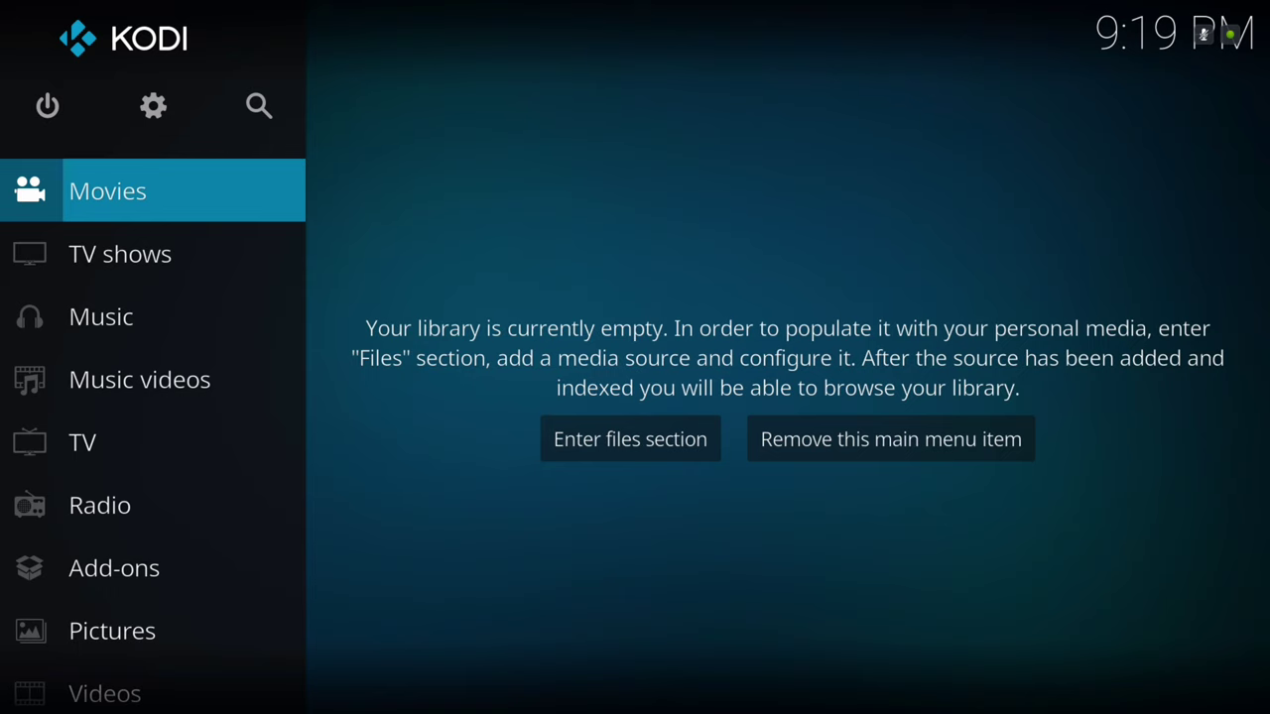
# Browse the home menu sections, then open the System settings.
pyautogui.press('Down')
pyautogui.press('Down')
pyautogui.press('Down')
pyautogui.press('Up')
pyautogui.press('Up')
pyautogui.press('Up')
pyautogui.press('Down')
pyautogui.press('Down')
pyautogui.press('Down')
pyautogui.press('Down')
pyautogui.press('Down')
pyautogui.press('Down')
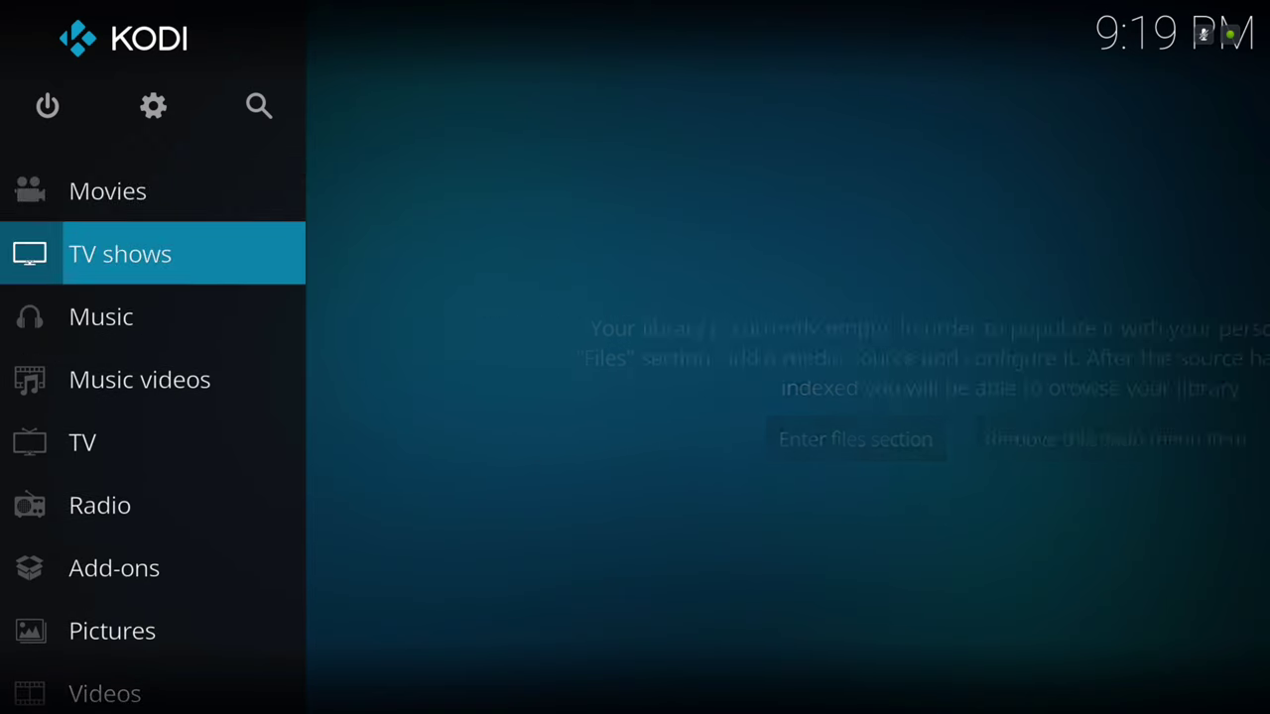
pyautogui.press('Up')
pyautogui.press('Up')
pyautogui.press('Up')
pyautogui.press('Up')
pyautogui.press('Up')
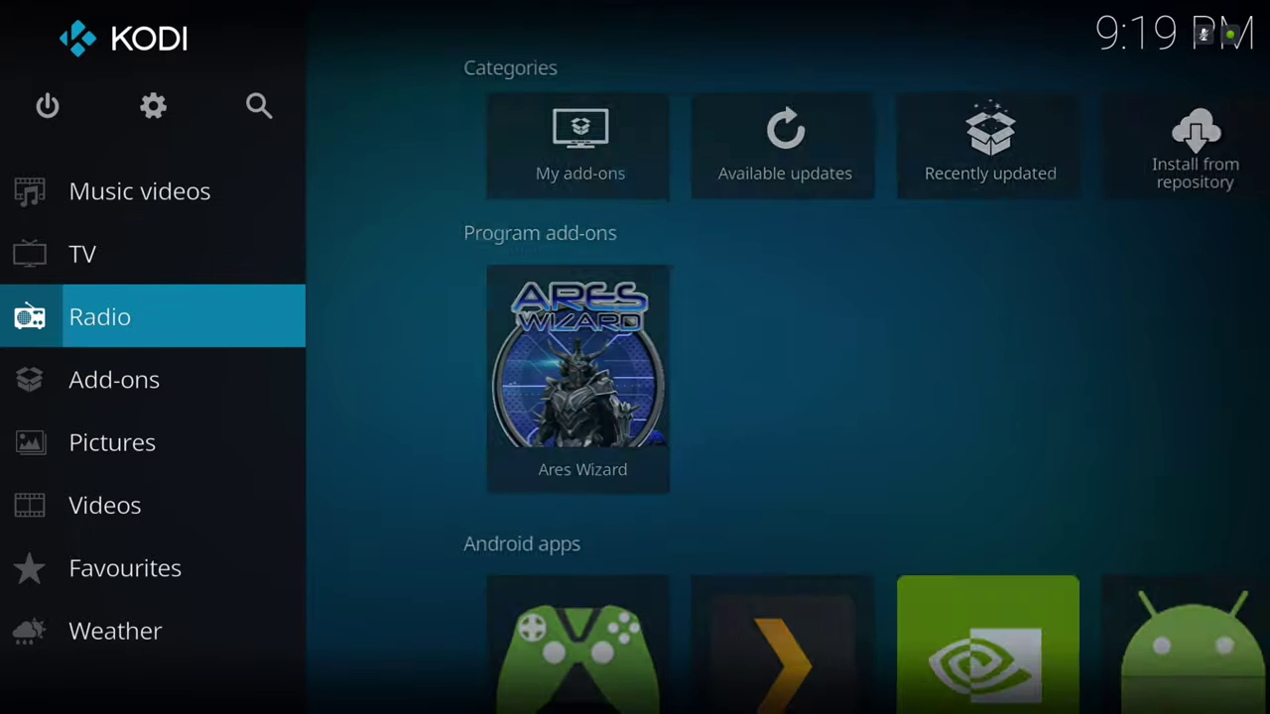
pyautogui.press('Up')
pyautogui.press('Down')
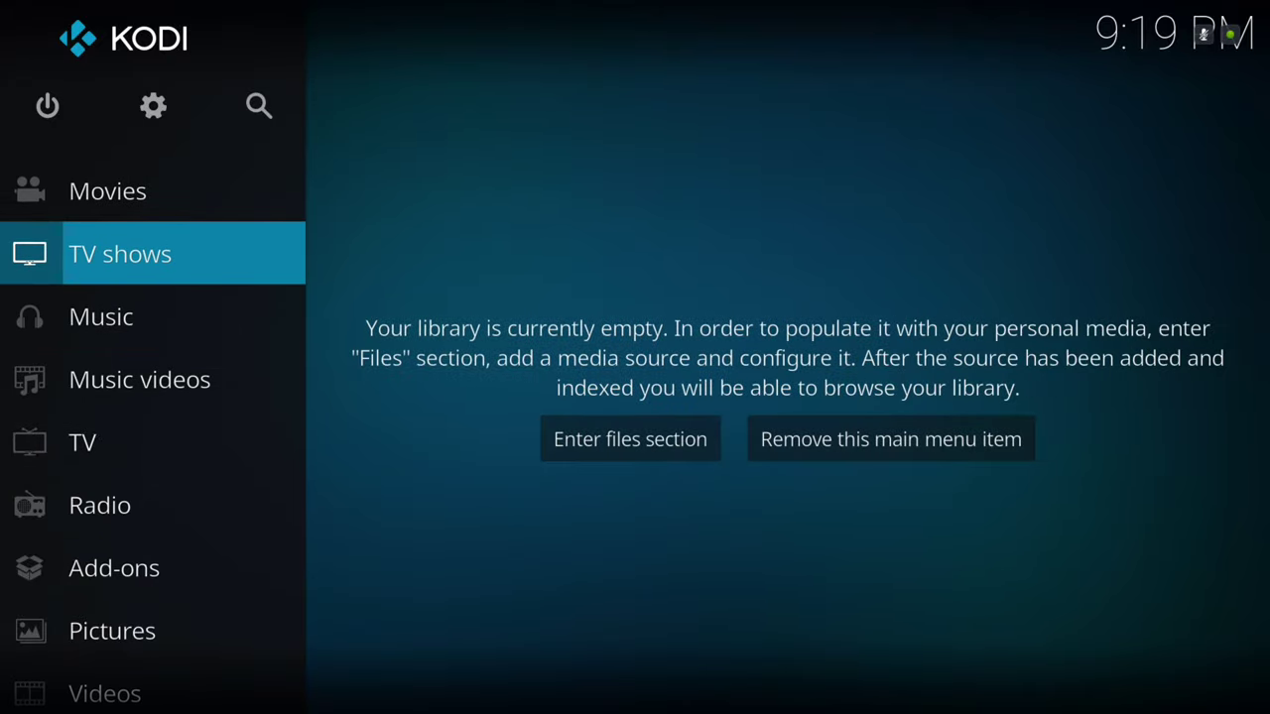
pyautogui.press('Down')
pyautogui.press('Down')
pyautogui.press('Up')
pyautogui.press('Up')
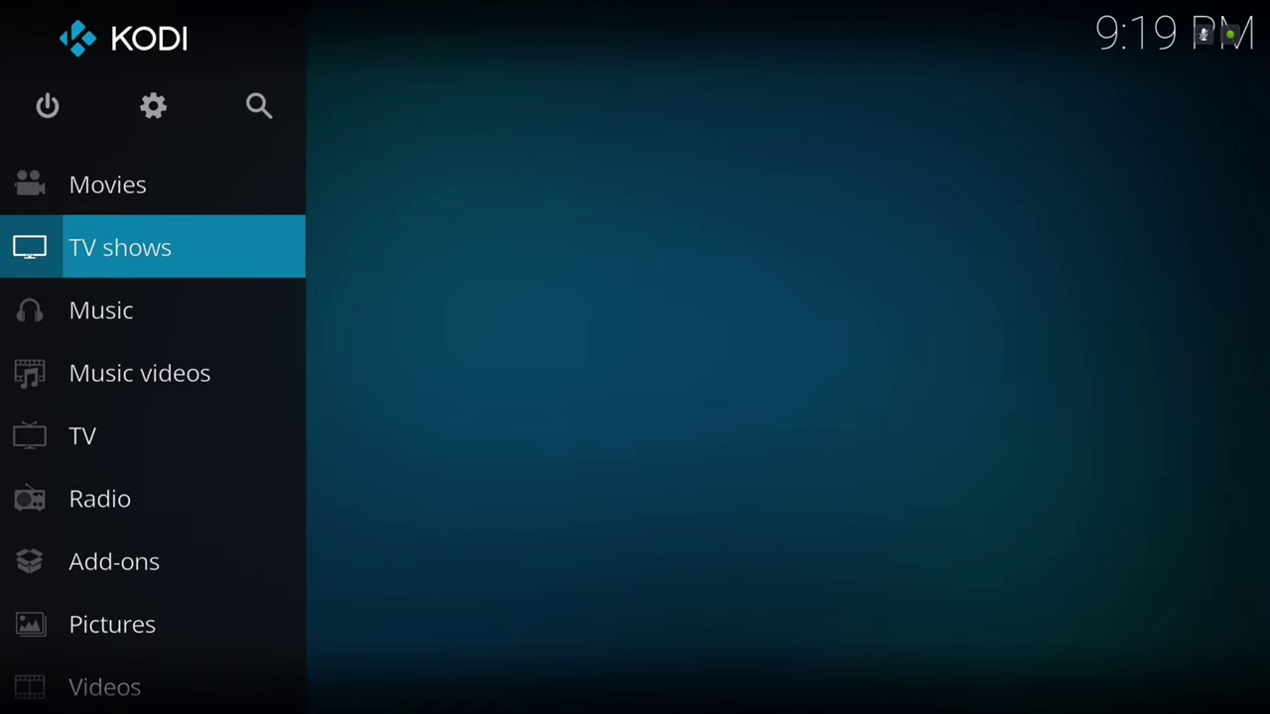
pyautogui.press('Up')
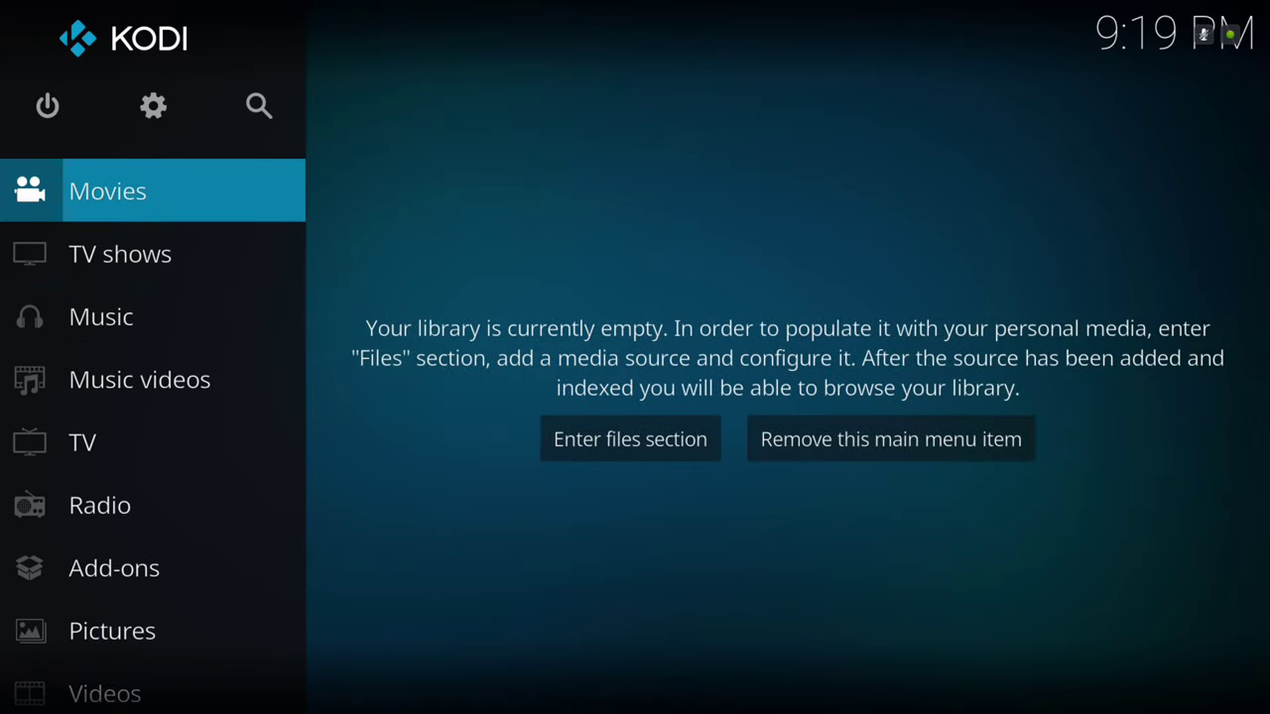
pyautogui.press('Down')
pyautogui.press('Down')
pyautogui.press('Down')
pyautogui.press('Down')
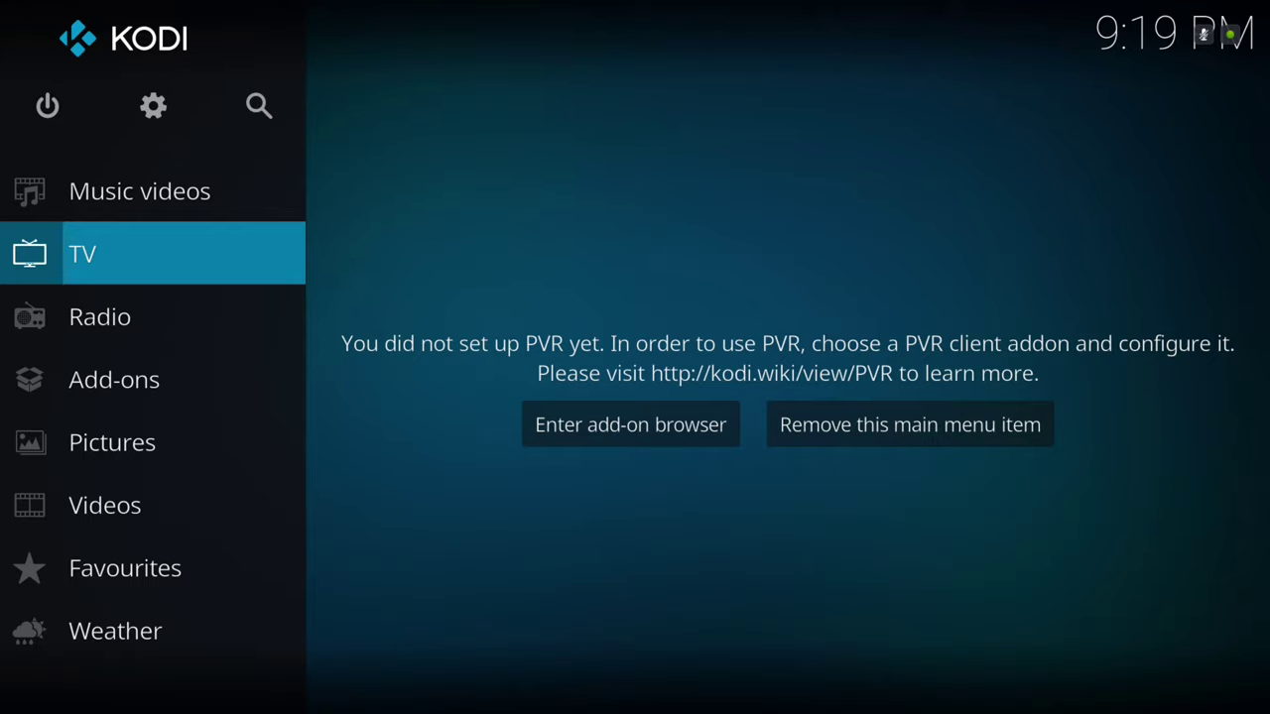
pyautogui.press('Down')
pyautogui.press('Down')
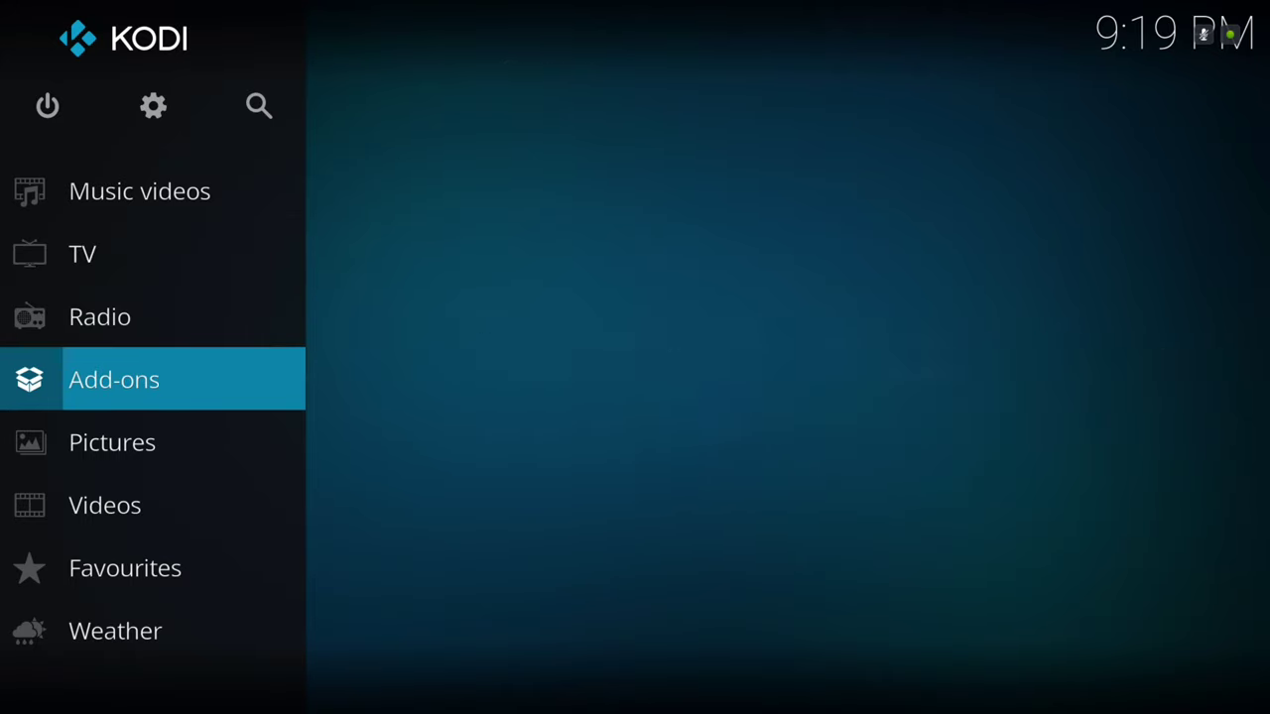
pyautogui.press('Up')
pyautogui.press('Down')
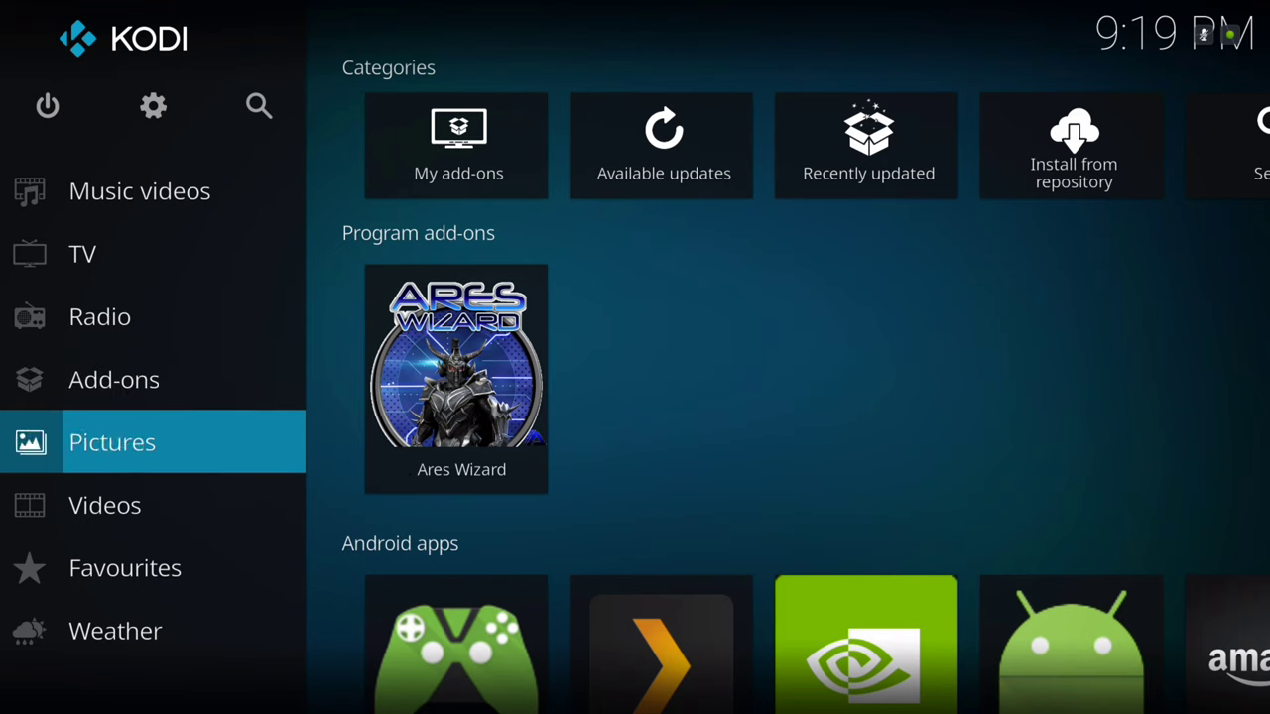
pyautogui.press('Down')
pyautogui.press('Down')
pyautogui.press('Down')
pyautogui.press('Down')
pyautogui.press('Down')
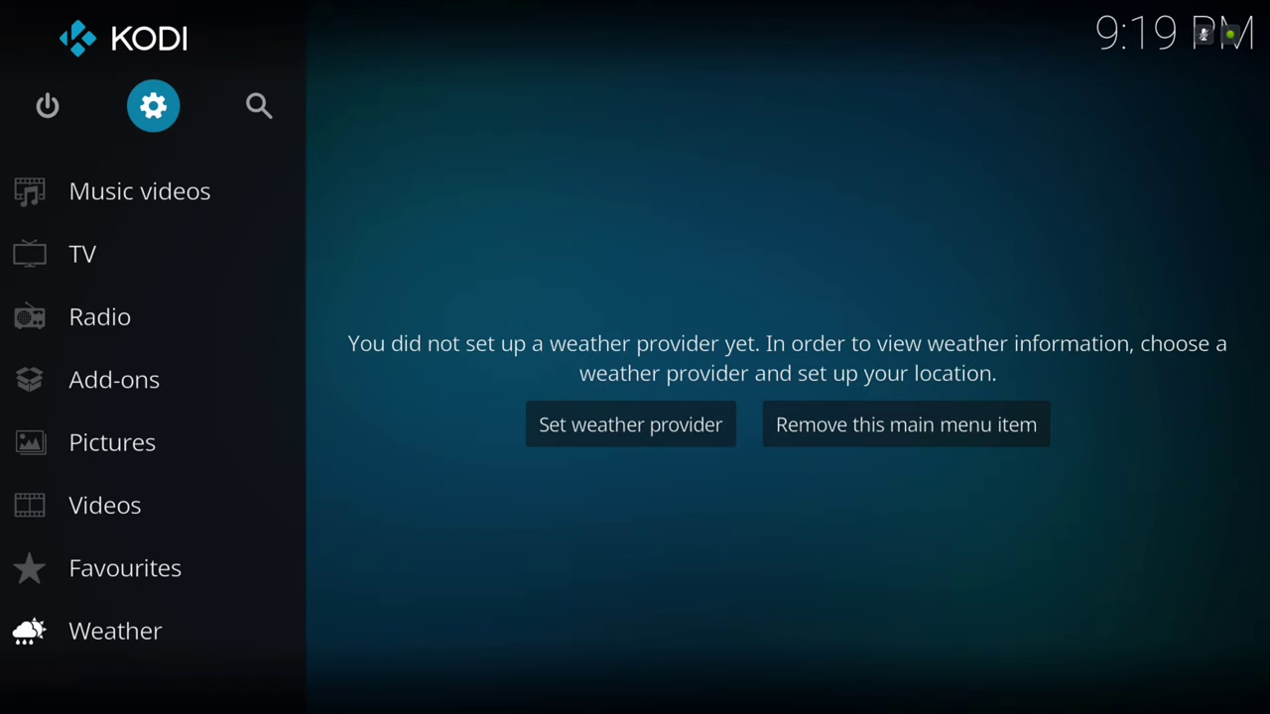
pyautogui.press('Down')
pyautogui.press('Up')
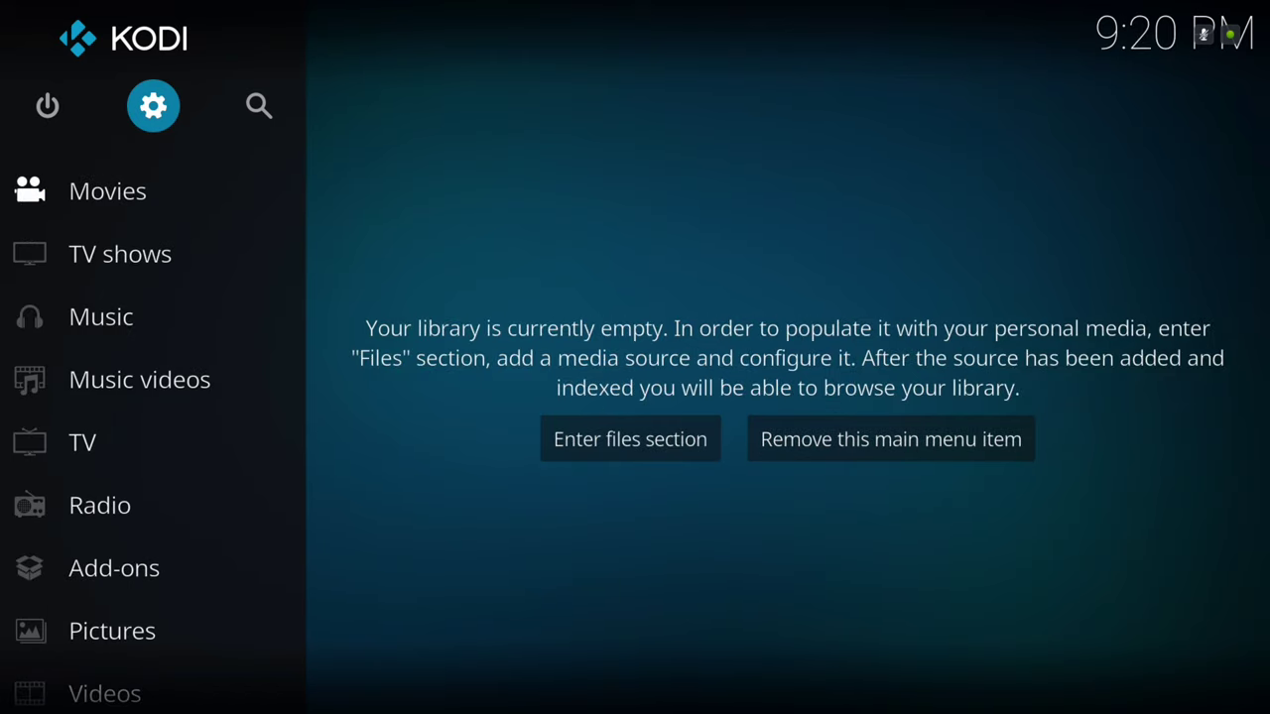
pyautogui.press('Return')
# Open File manager, start adding a new source, then abandon it.
pyautogui.press('Left')
pyautogui.press('Right')
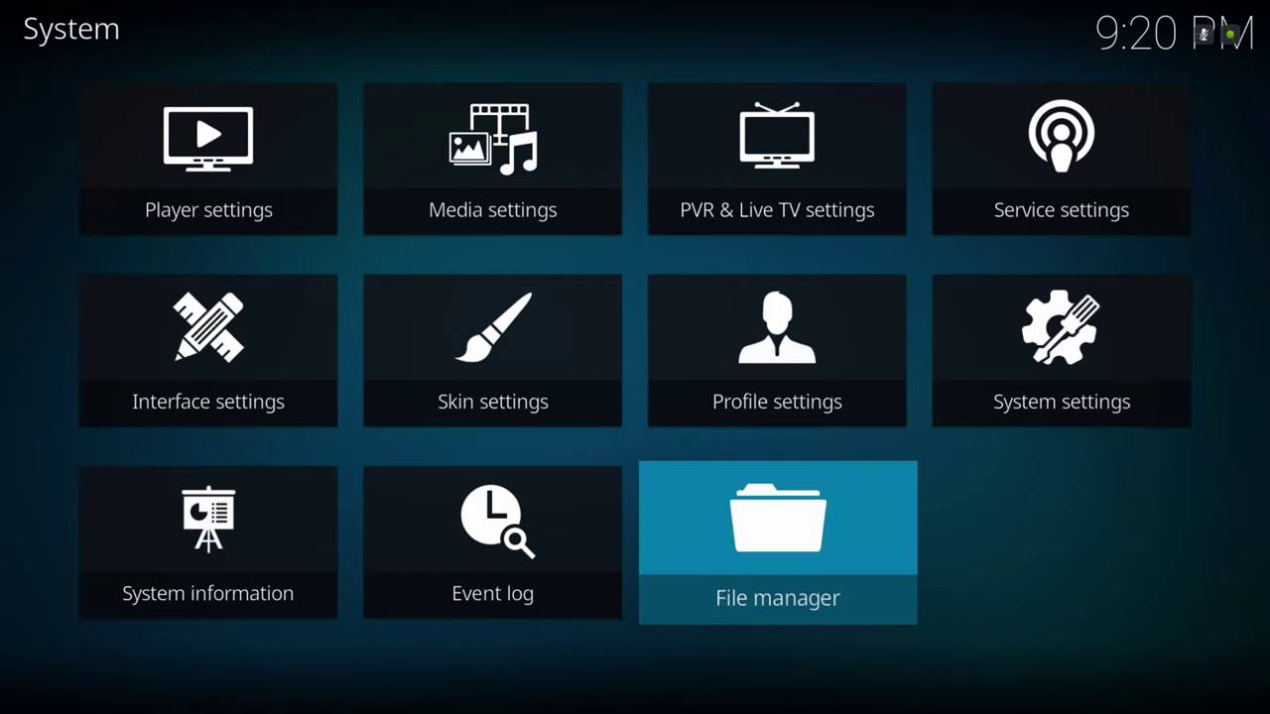
pyautogui.press('Return')
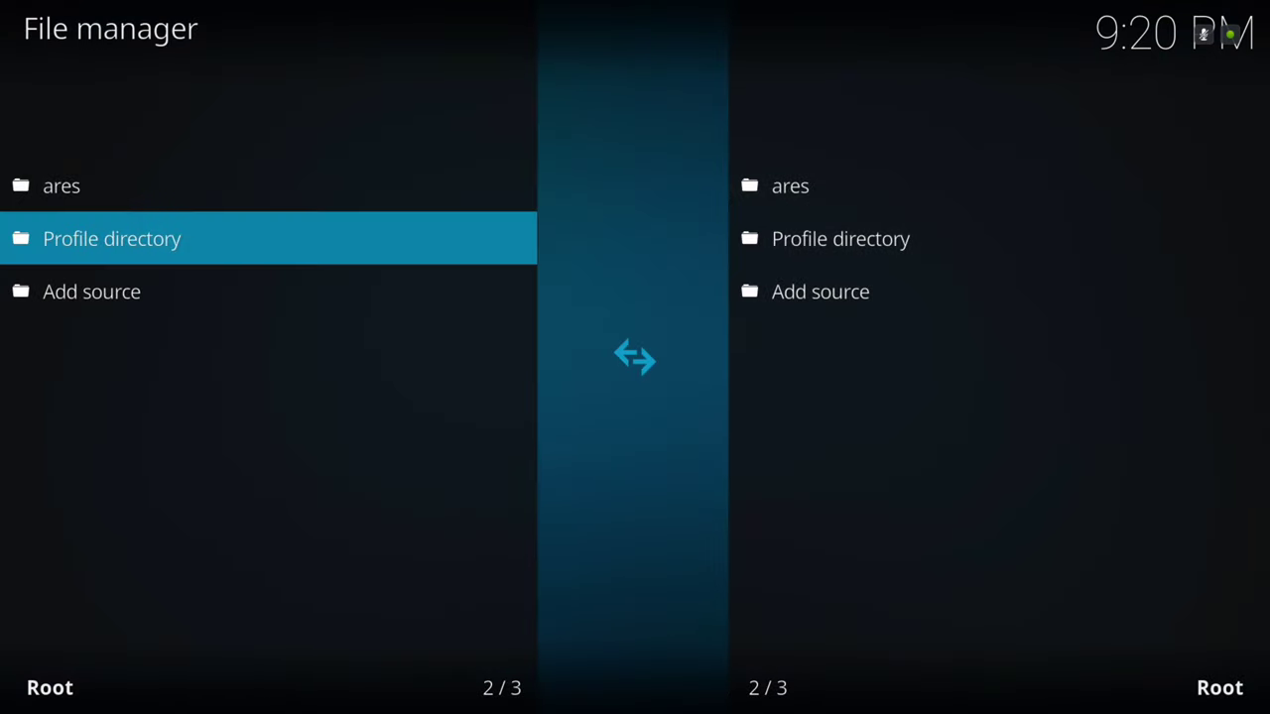
pyautogui.press('Down')
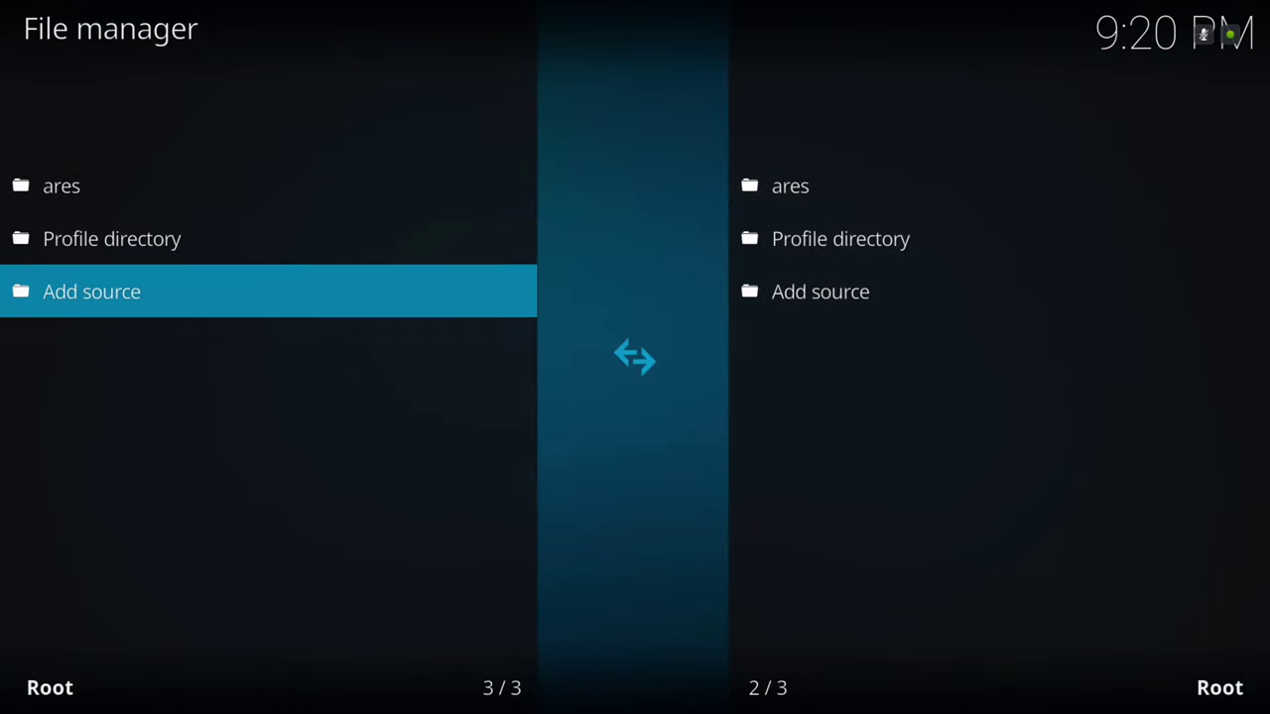
pyautogui.press('Return')
pyautogui.press('Return')
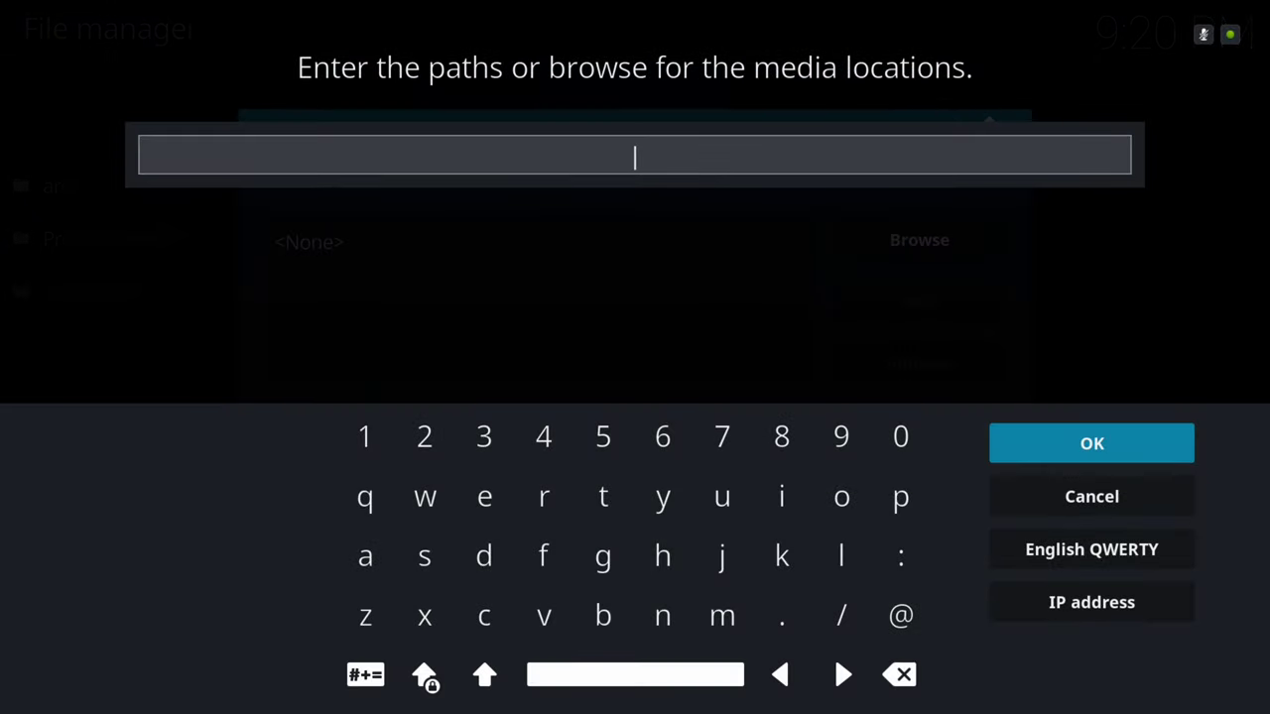
pyautogui.press('Down')
pyautogui.press('Return')
pyautogui.press('Escape')
pyautogui.press('Down')
pyautogui.press('c')
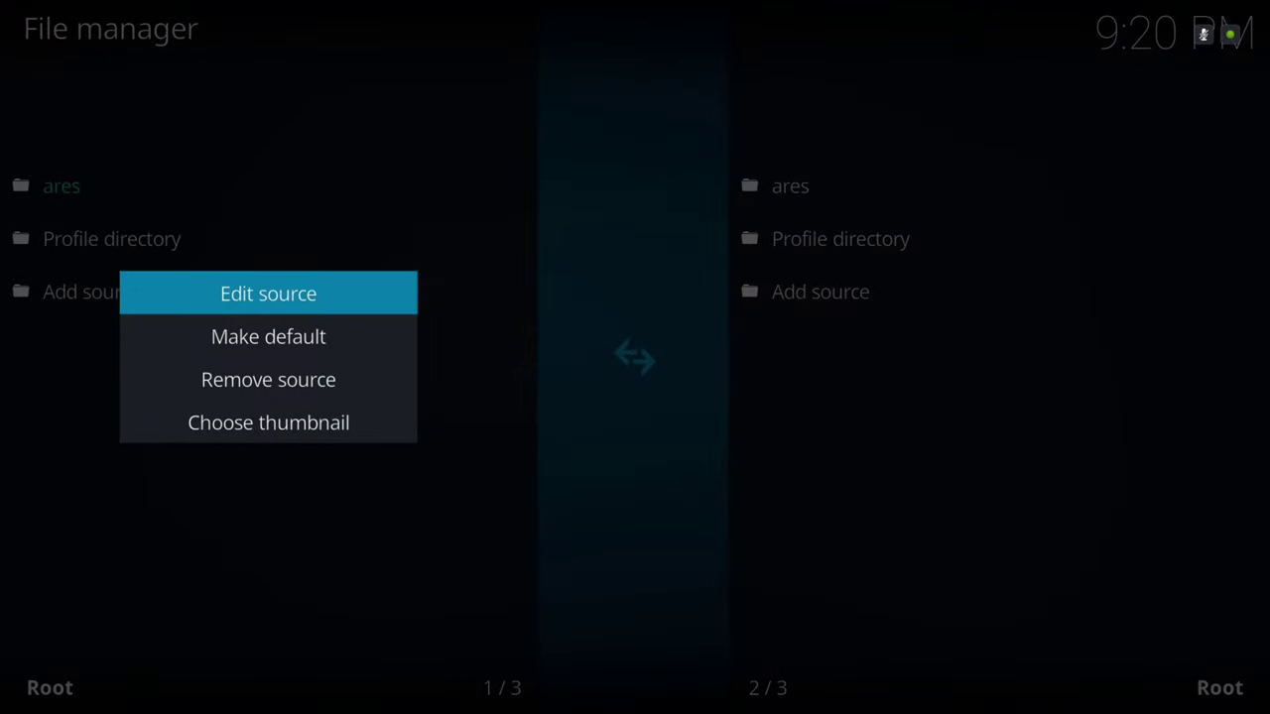
pyautogui.press('Return')
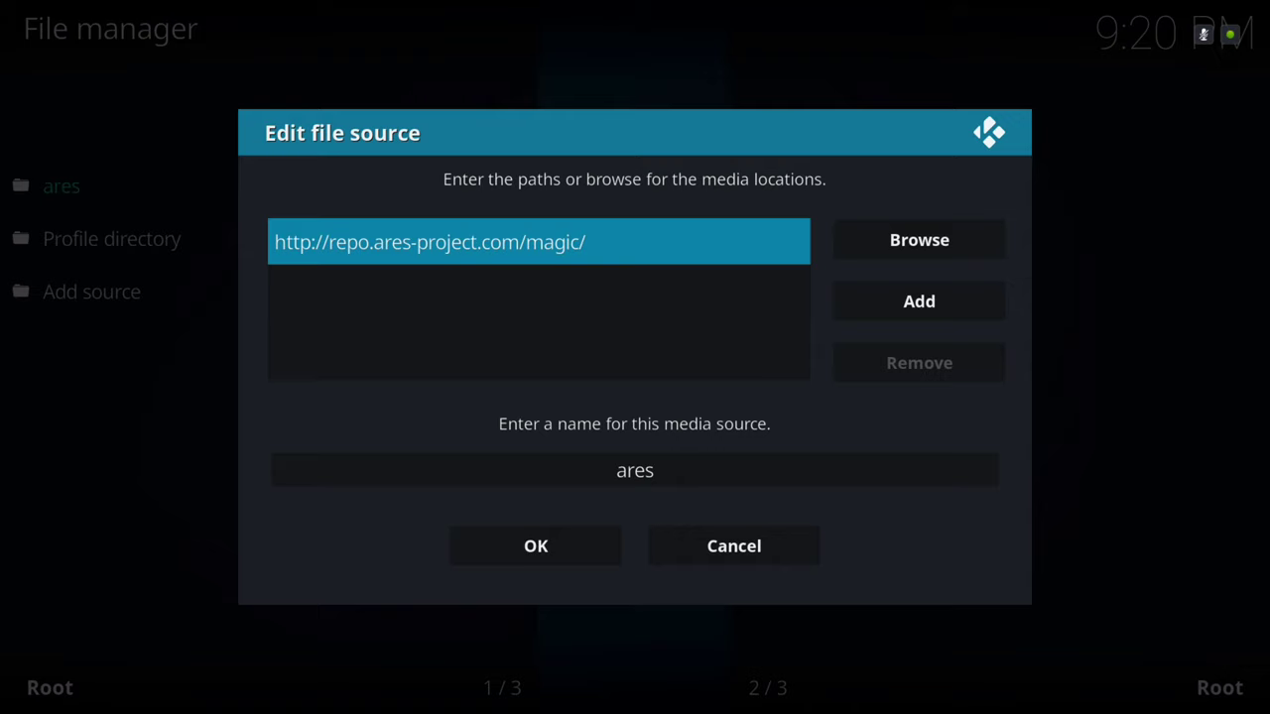
pyautogui.press('Down')
pyautogui.press('Up')
pyautogui.press('Down')
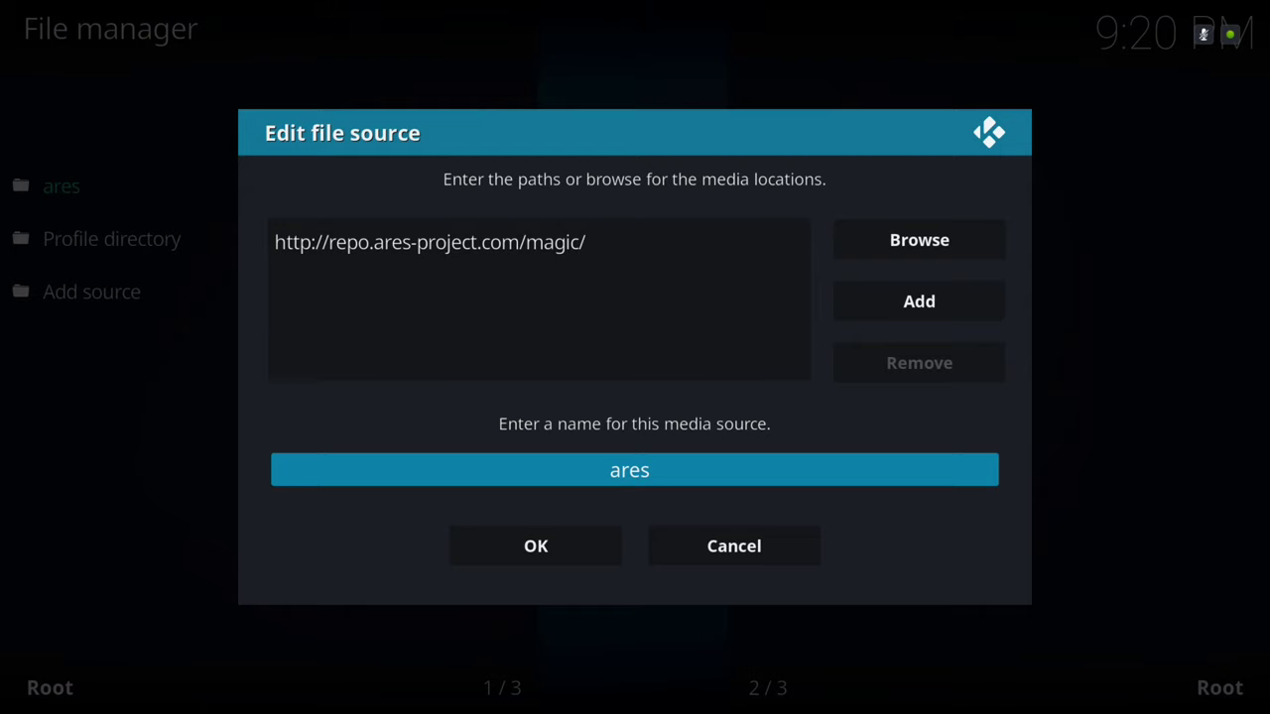
pyautogui.press('Down')
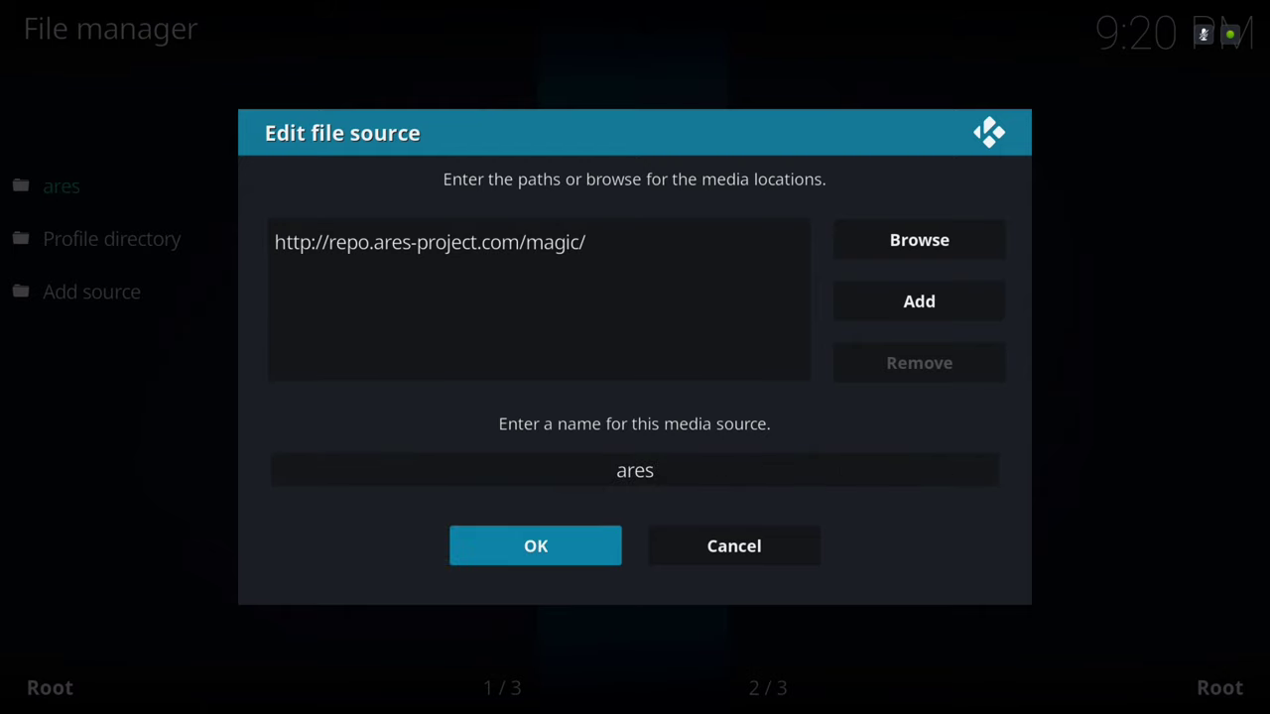
pyautogui.press('Return')
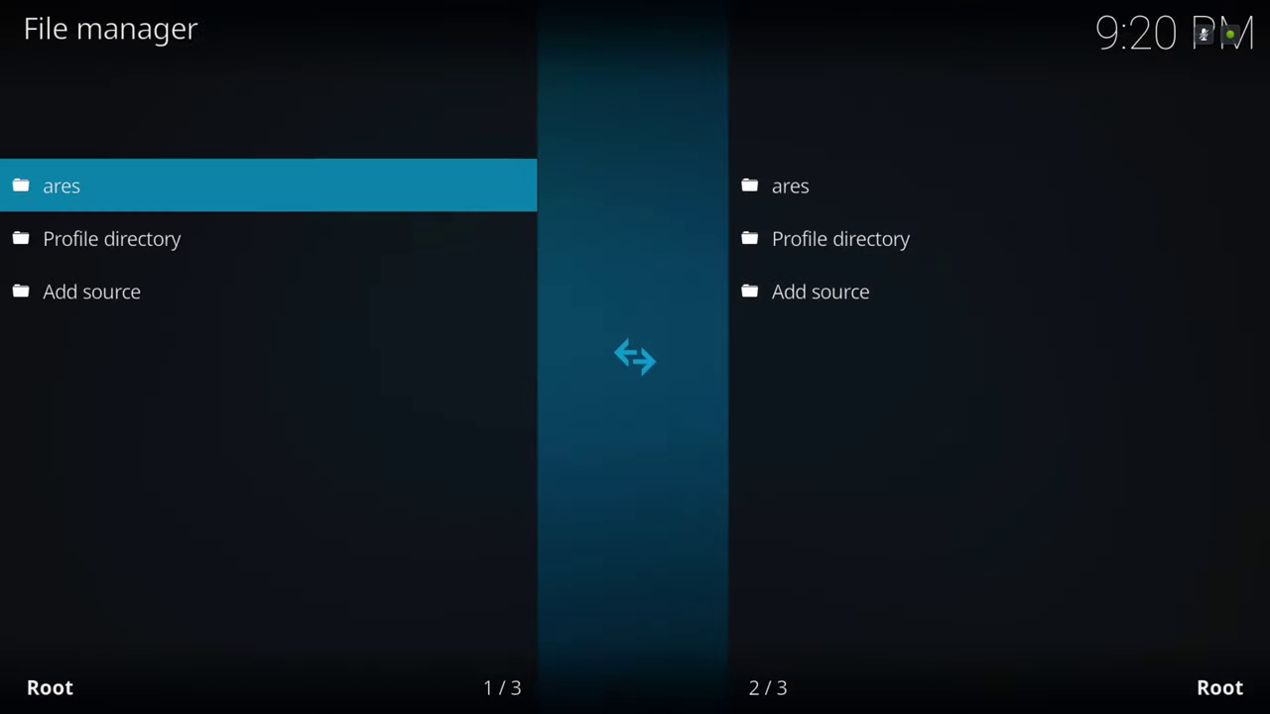
pyautogui.press('Escape')
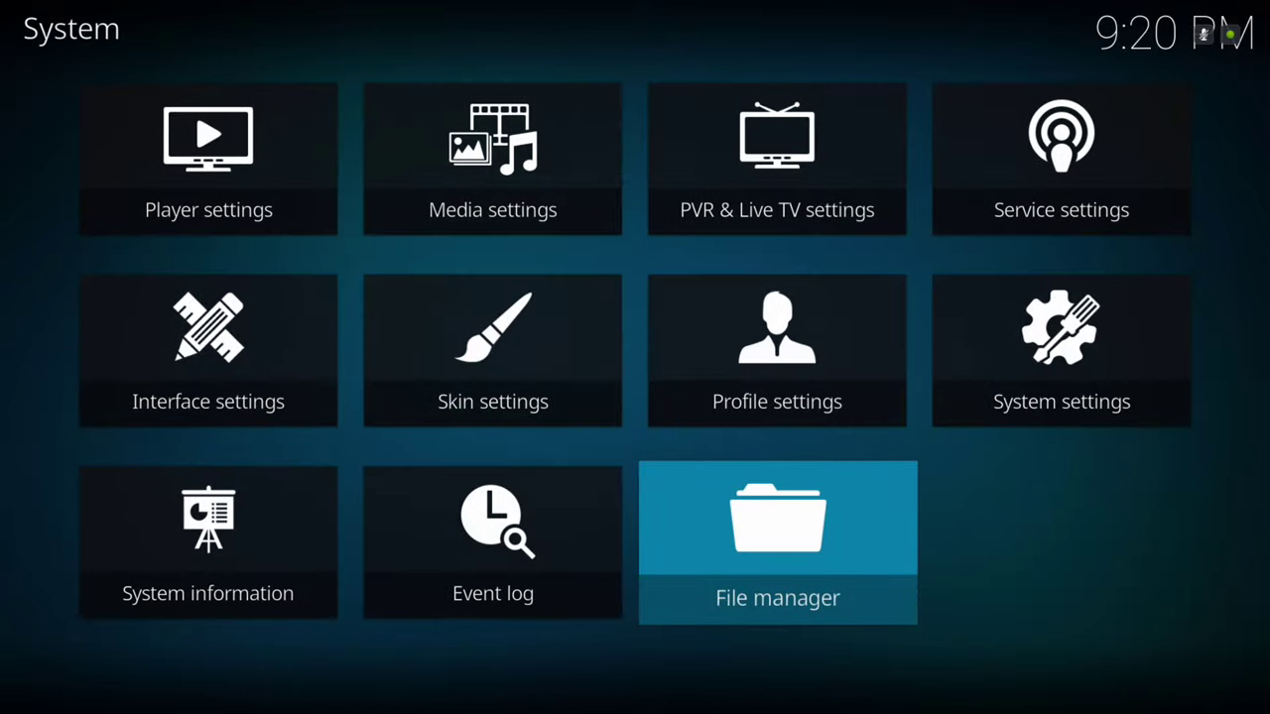
# Go to the Add-ons browser and choose Install from zip file, bringing up the Disabled prompt.
pyautogui.press('Escape')
pyautogui.press('Down')
pyautogui.press('Down')
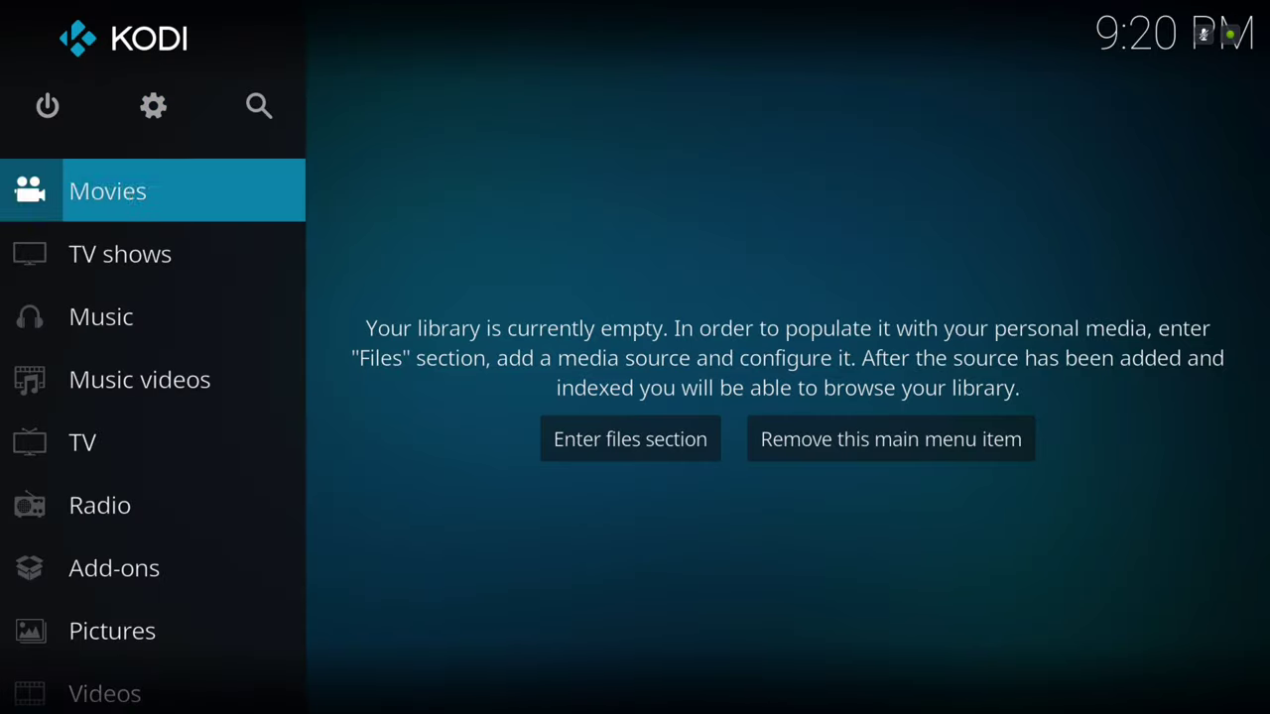
pyautogui.press('Down')
pyautogui.press('Down')
pyautogui.press('Down')
pyautogui.press('Down')
pyautogui.press('Down')
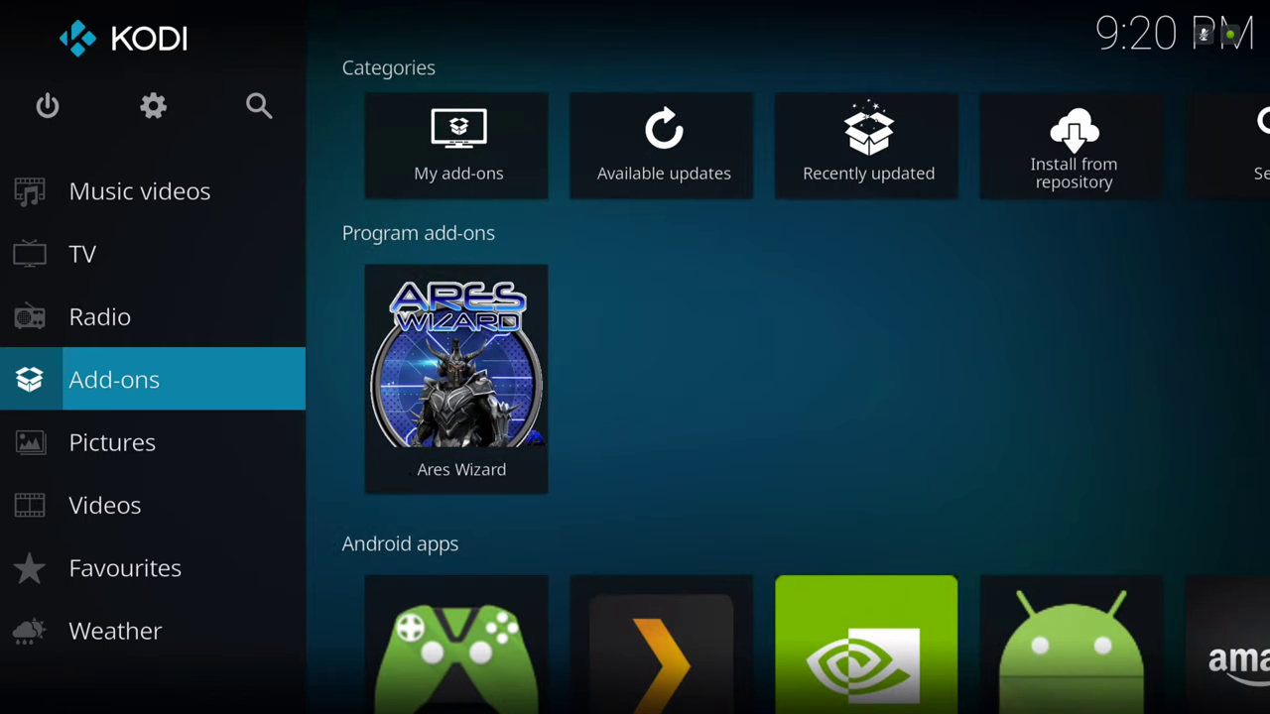
pyautogui.press('Return')
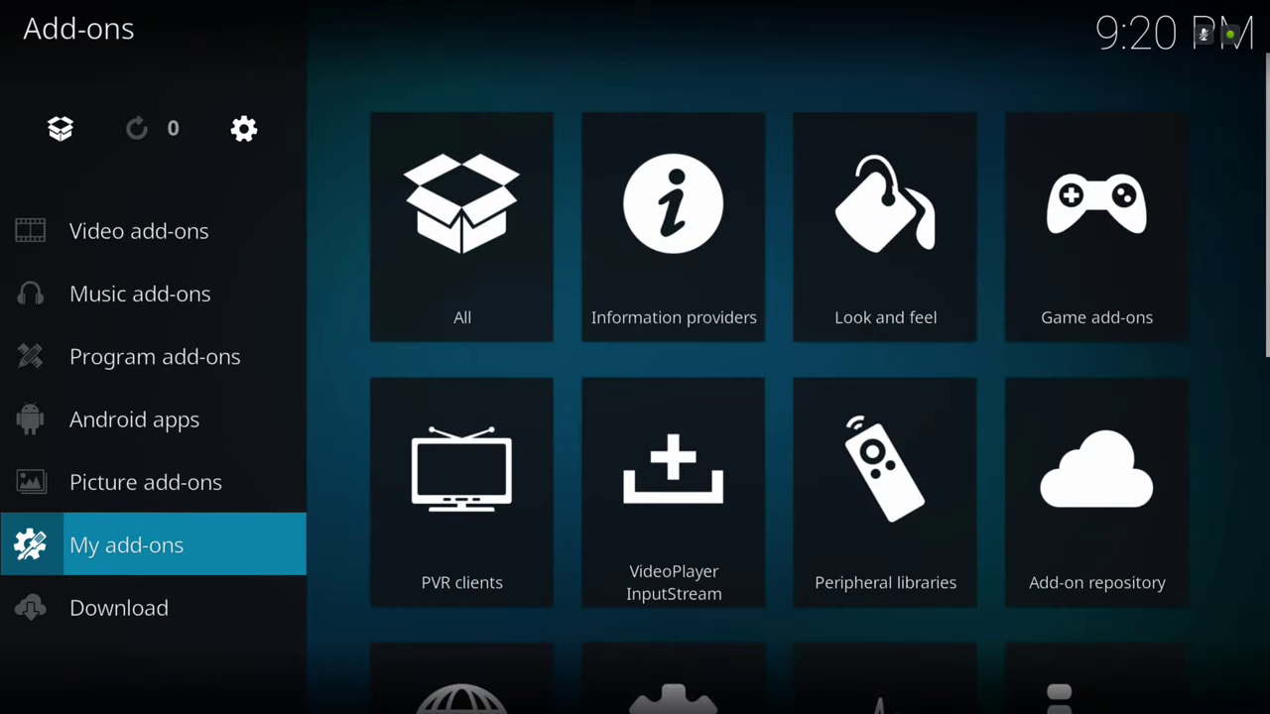
pyautogui.press('Up')
pyautogui.press('Up')
pyautogui.press('Up')
pyautogui.press('Up')
pyautogui.press('Up')
pyautogui.press('Up')
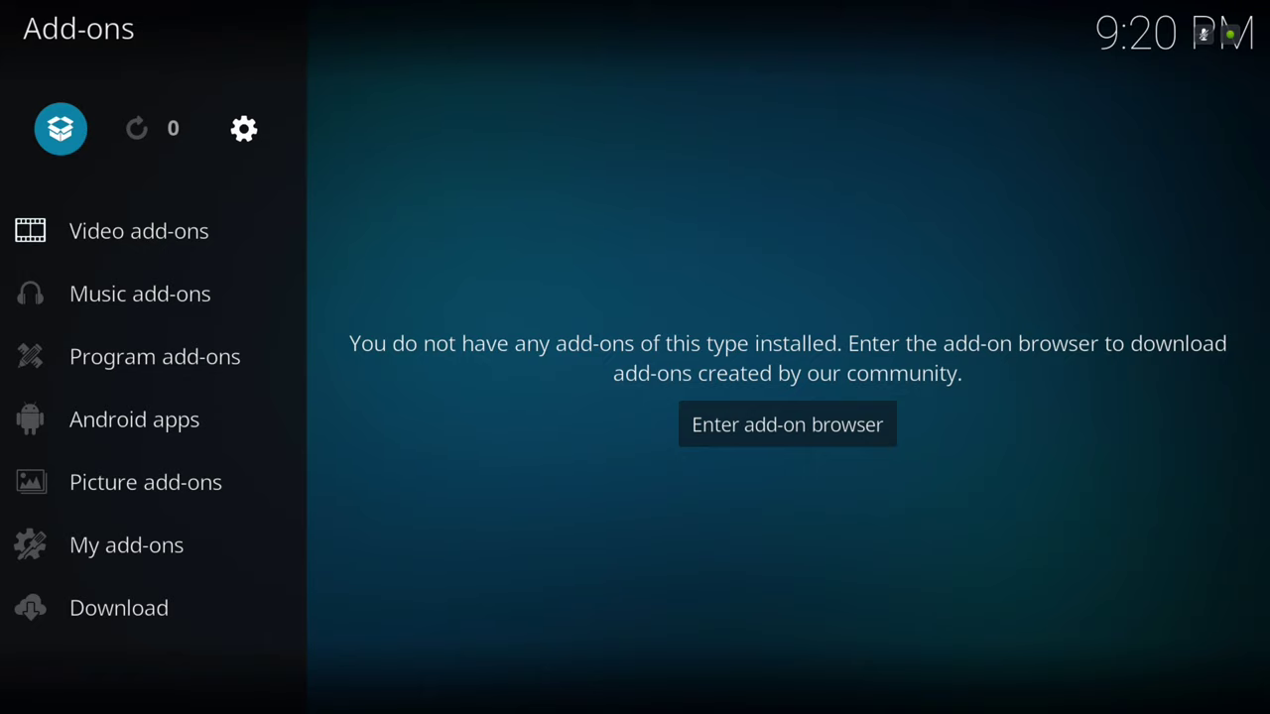
pyautogui.press('Return')
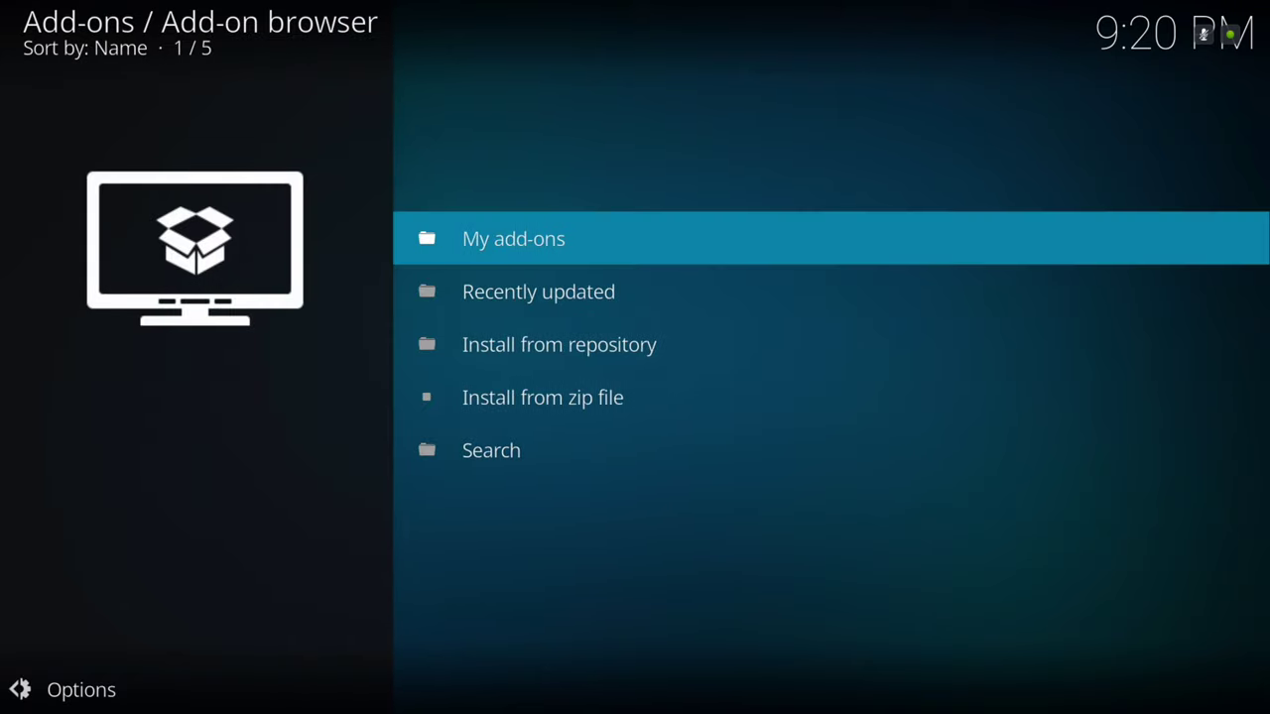
pyautogui.press('Down')
pyautogui.press('Down')
pyautogui.press('Down')
pyautogui.press('Return')
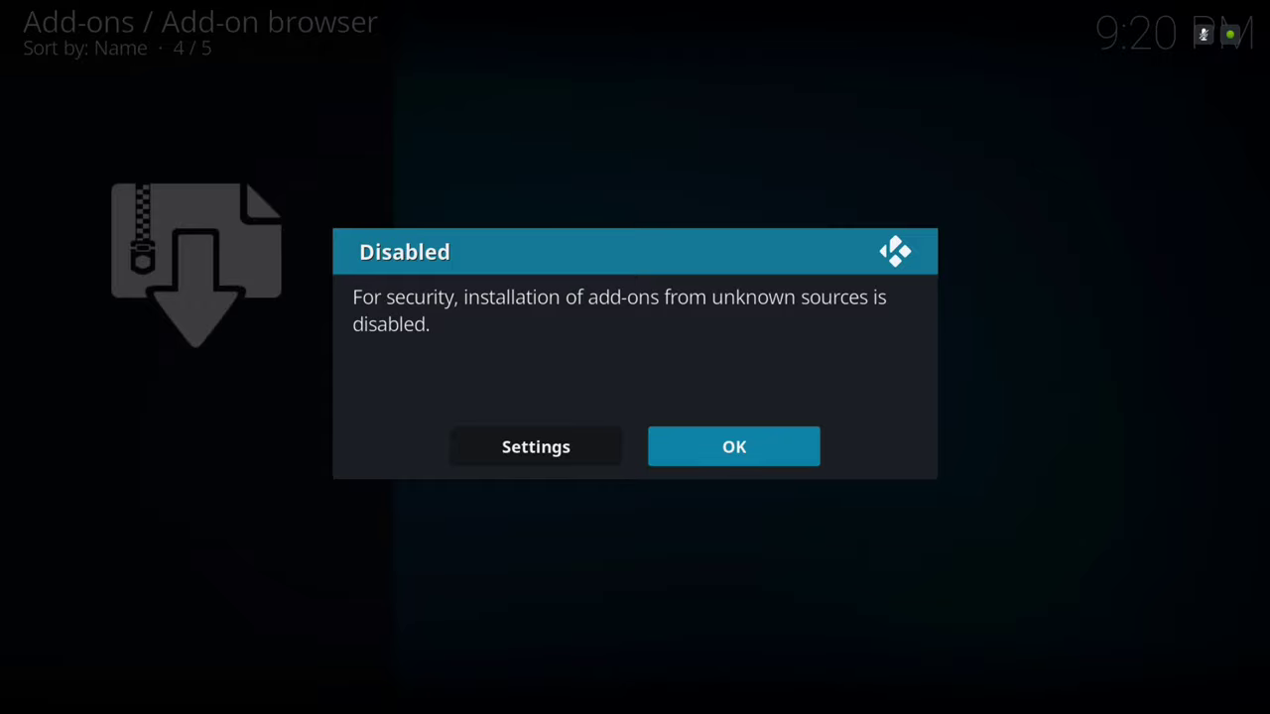
# Switch on Unknown sources through the prompt's Settings, accept the warning and return to the browser.
pyautogui.press('Left')
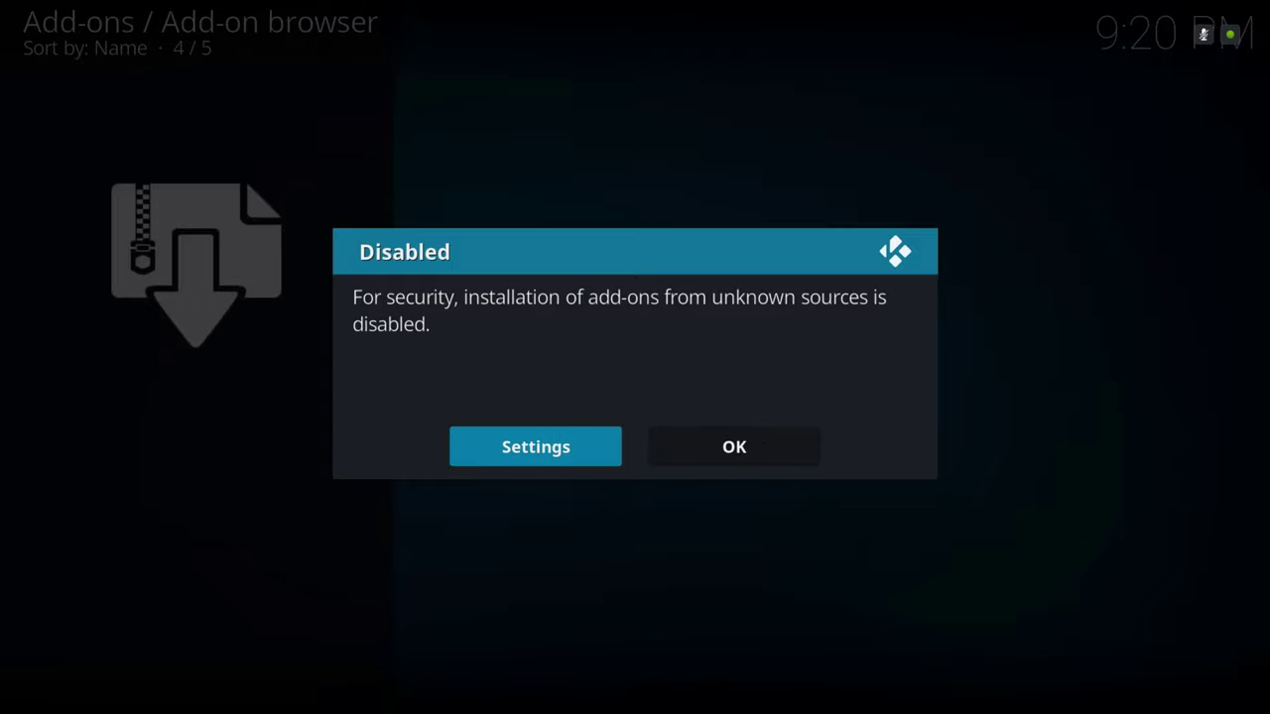
pyautogui.press('Right')
pyautogui.press('Left')
pyautogui.press('Return')
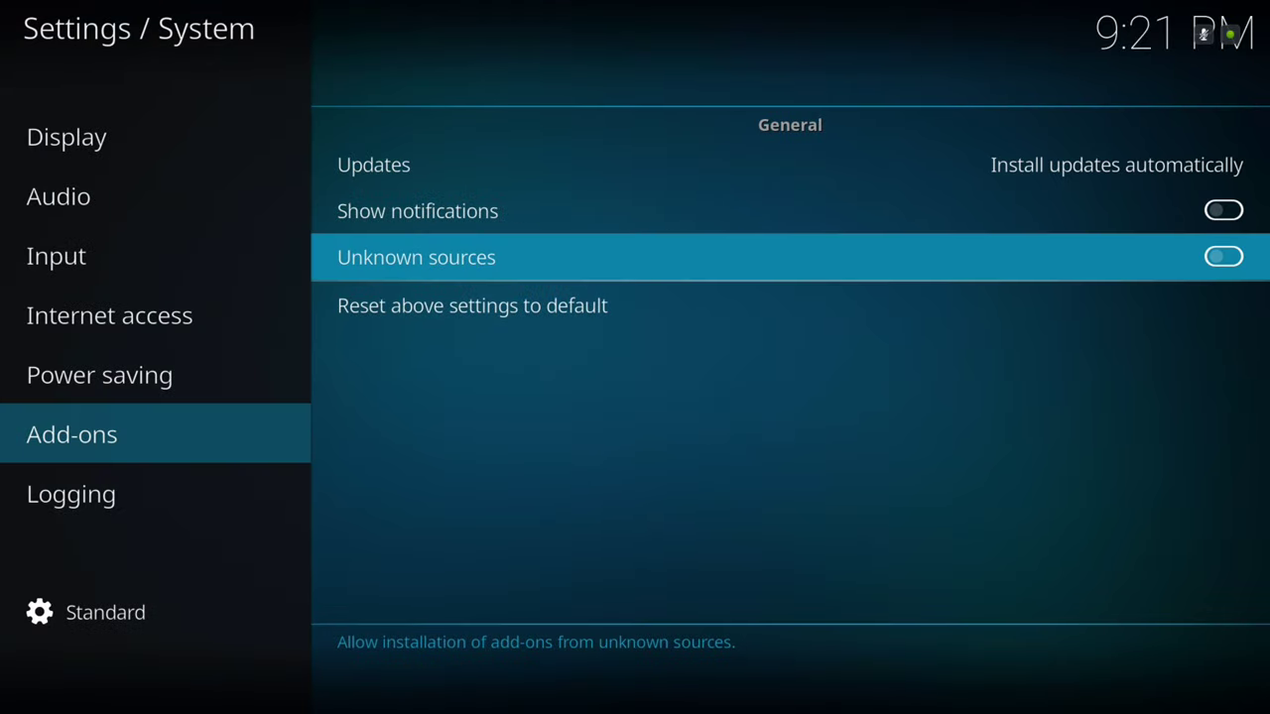
pyautogui.press('Return')
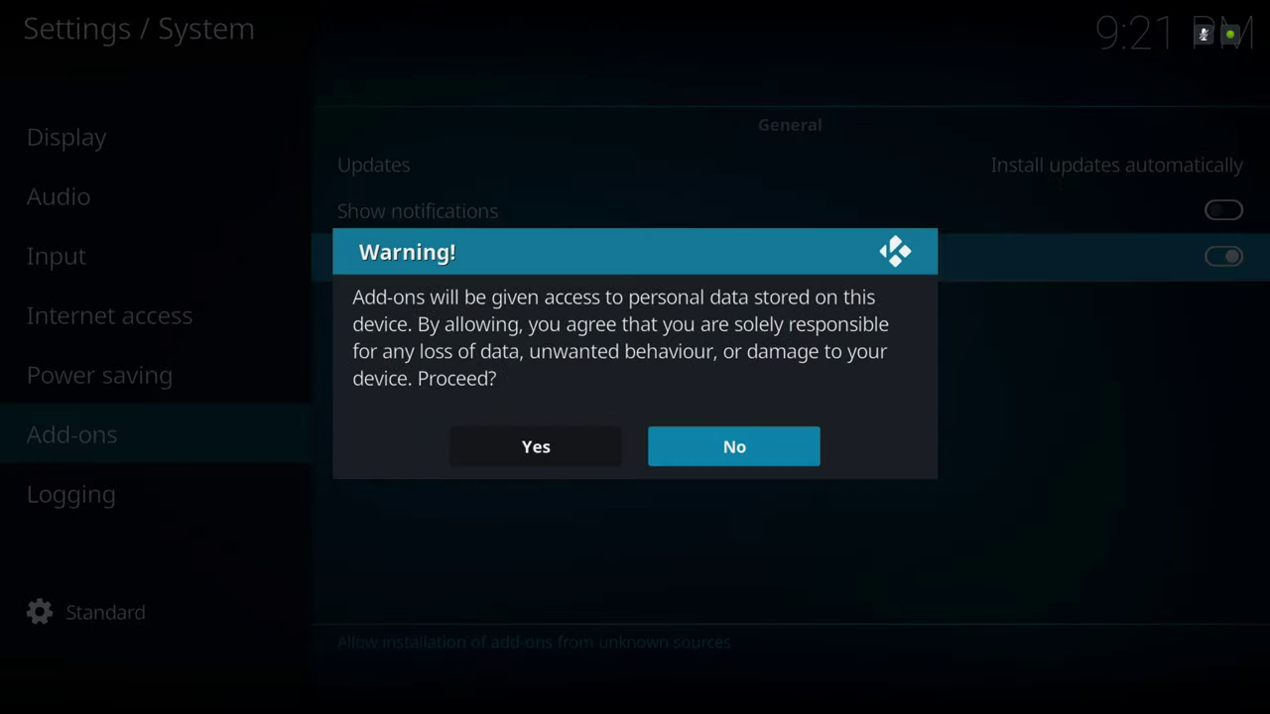
pyautogui.press('Left')
pyautogui.press('Return')
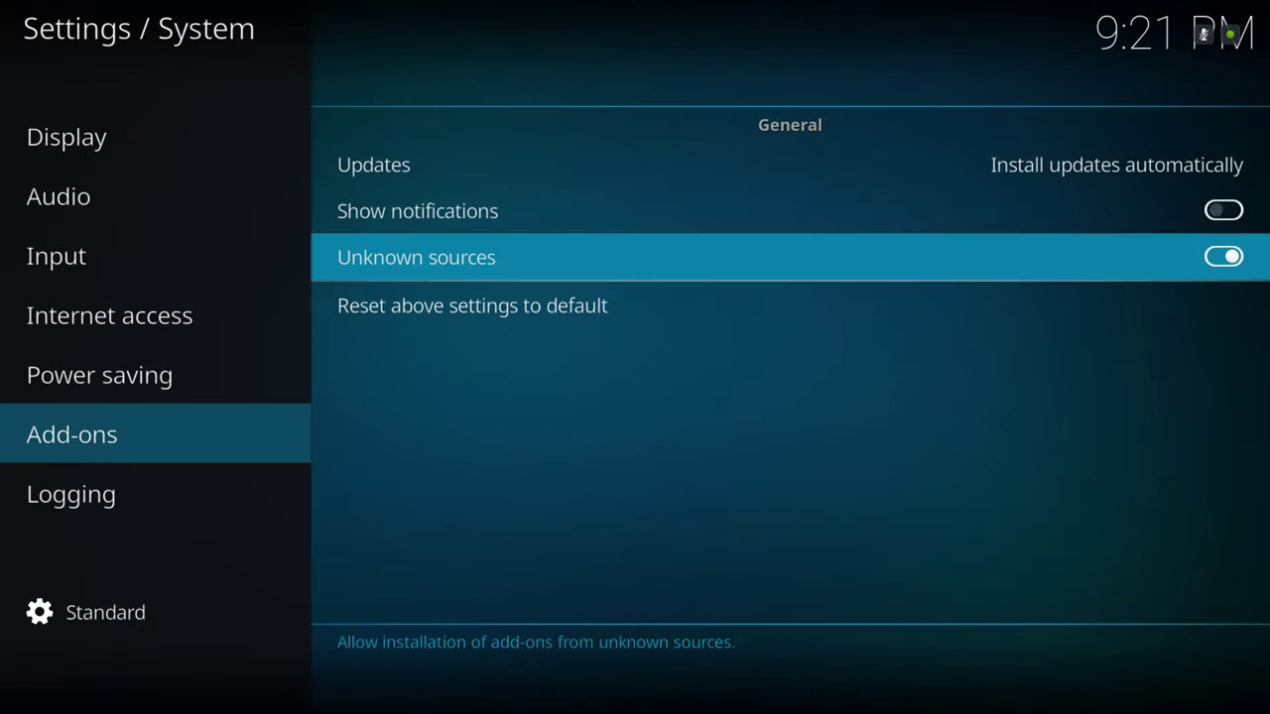
pyautogui.press('BackSpace')
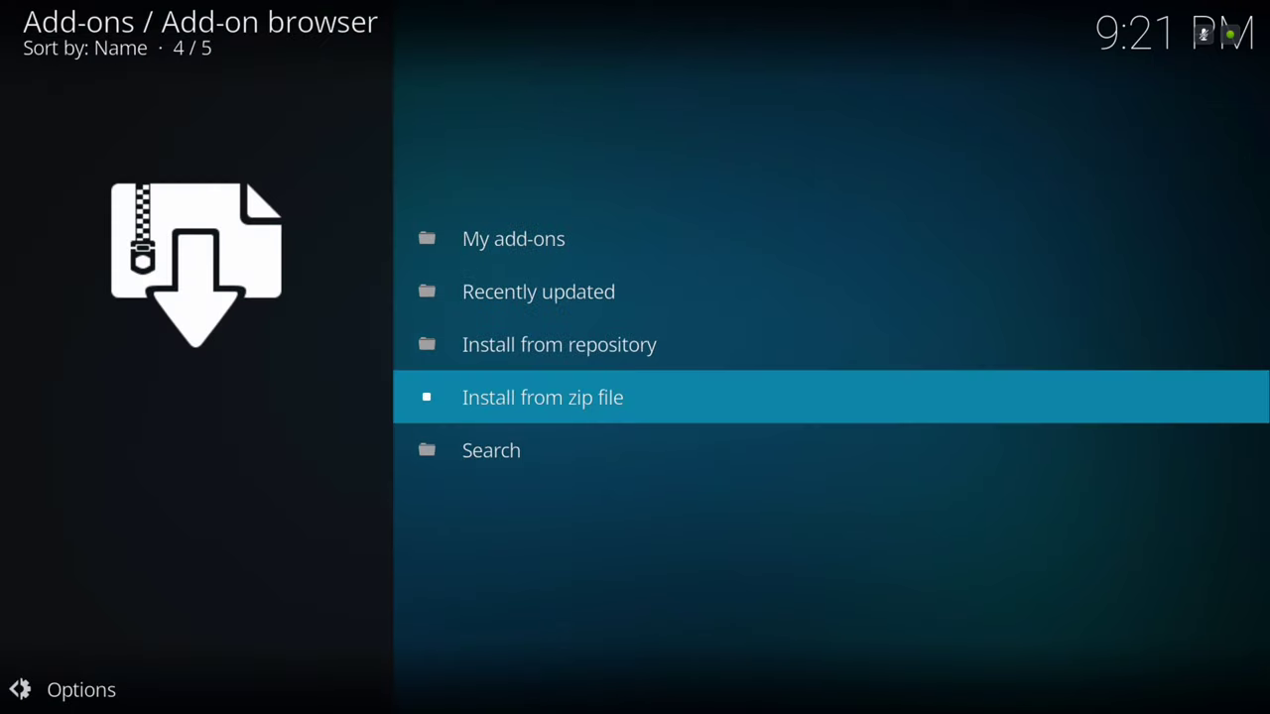
# Install repository.aresproject.zip from the ares source's repository.aresproject folder.
pyautogui.press('Return')
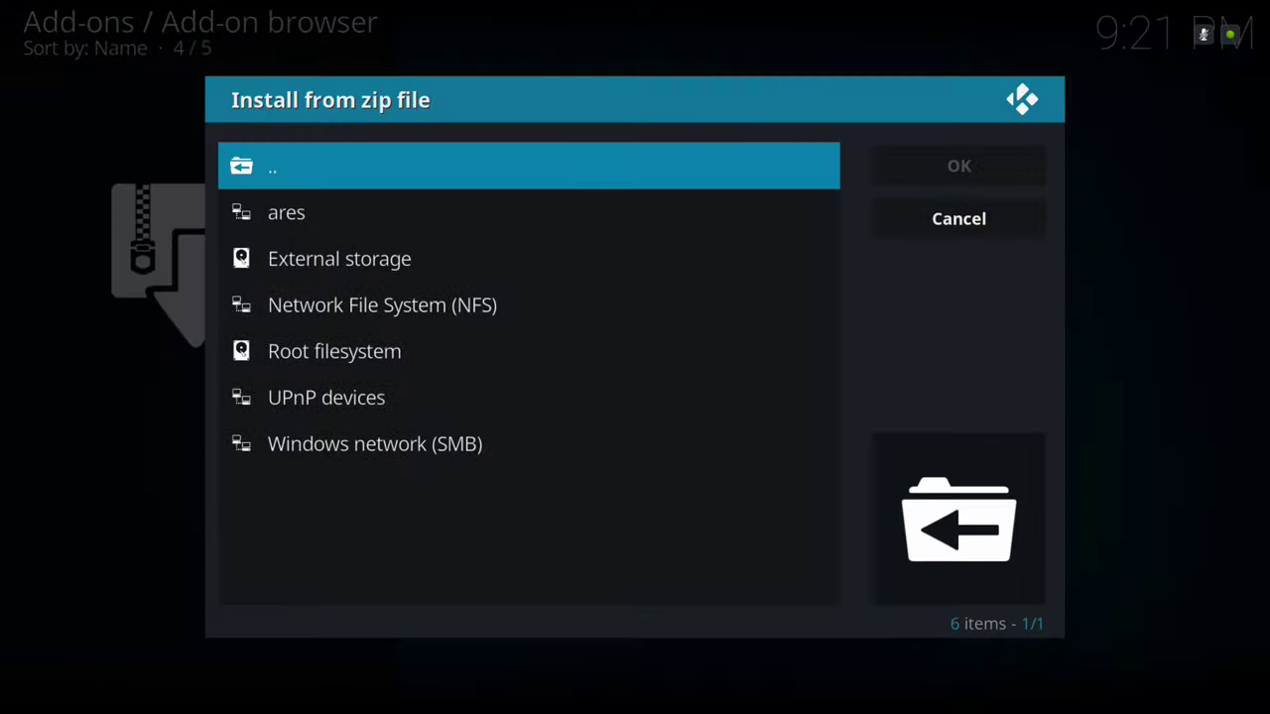
pyautogui.press('Down')
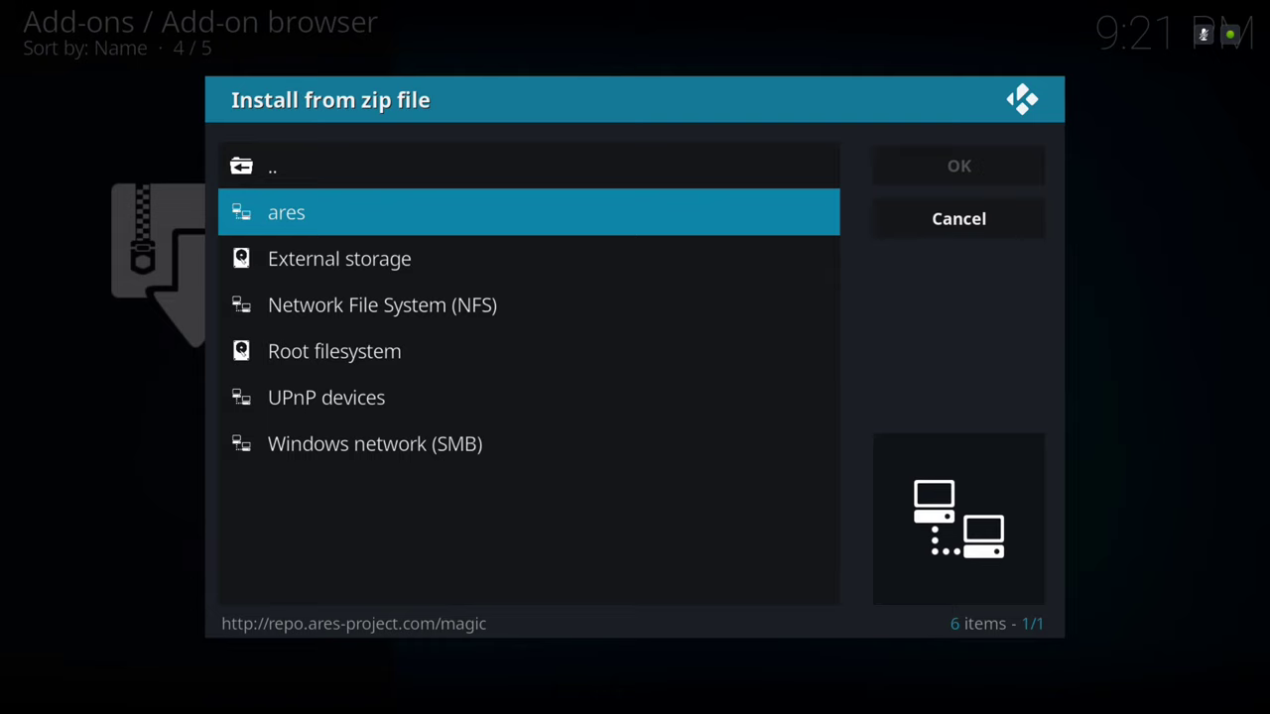
pyautogui.press('Return')
pyautogui.press('Down')
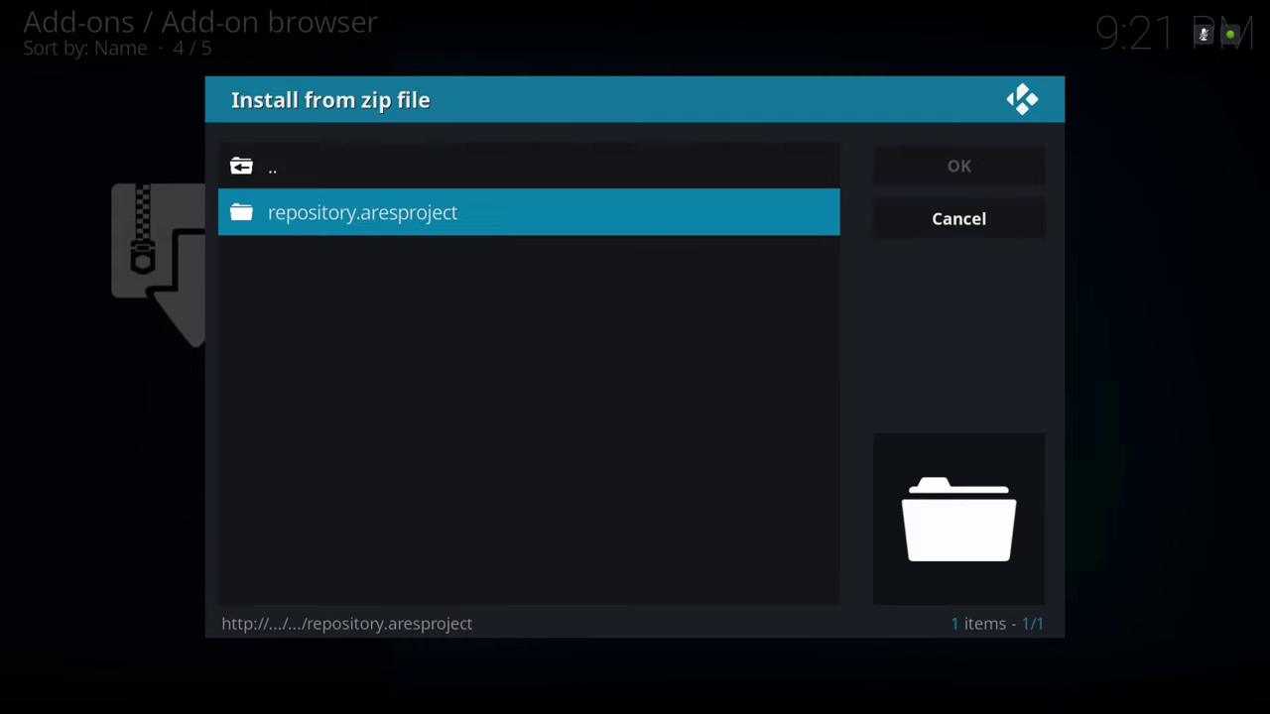
pyautogui.press('Return')
pyautogui.press('Down')
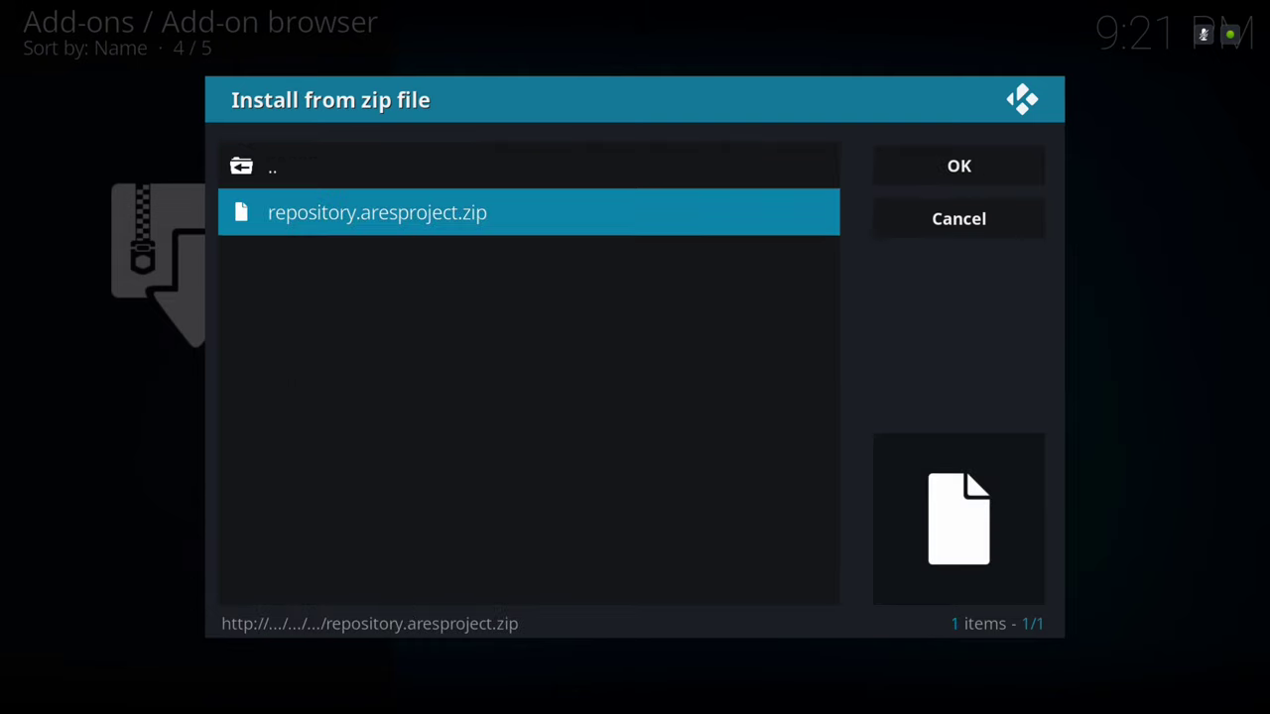
pyautogui.press('Return')
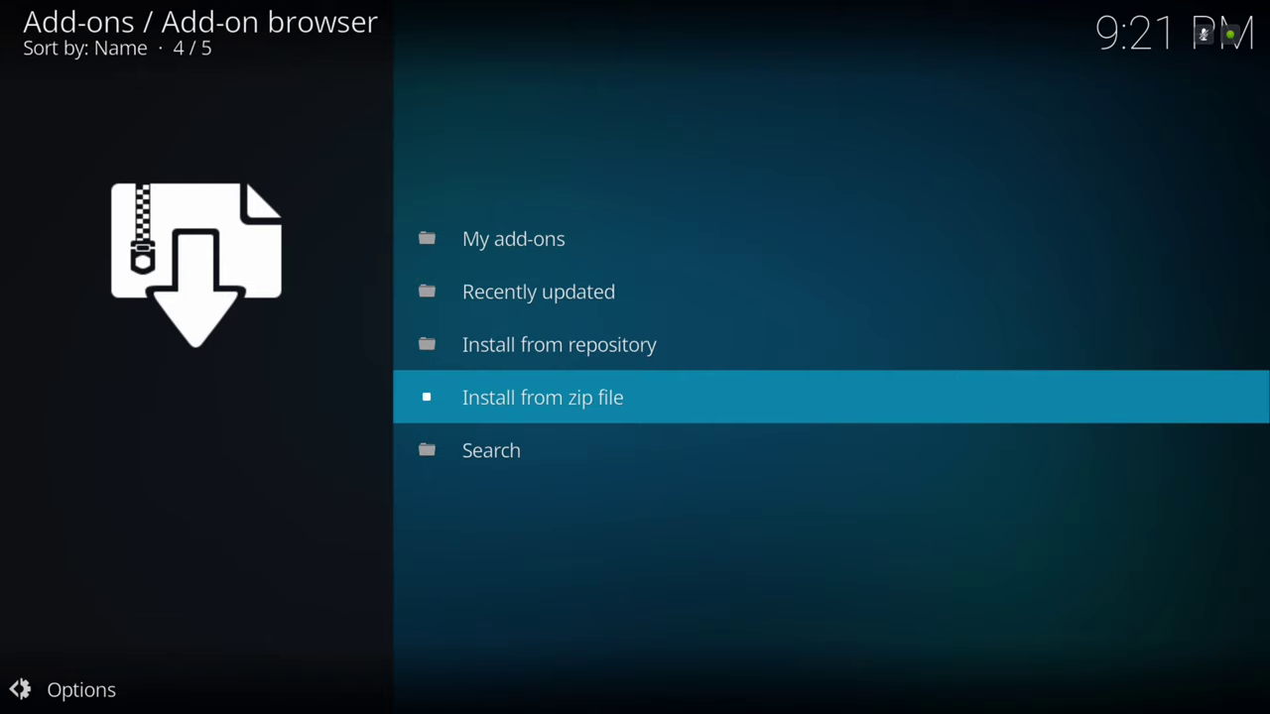
pyautogui.press('Up')
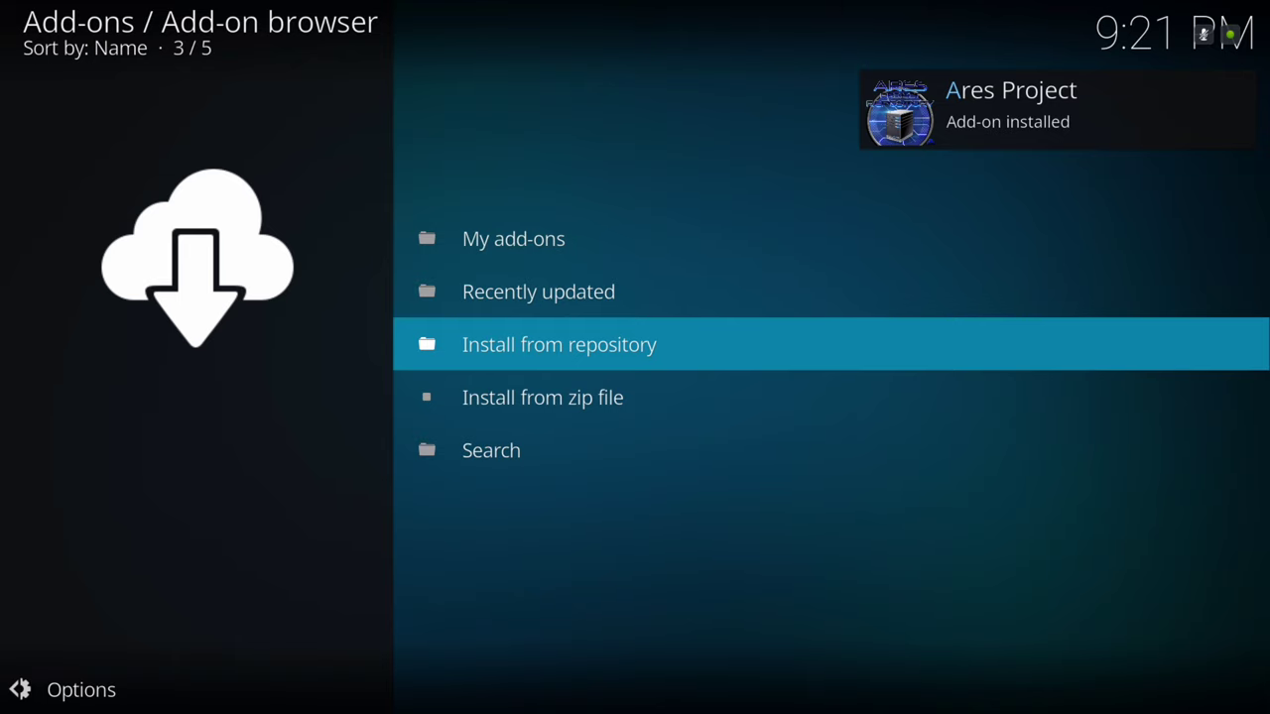
pyautogui.press('Return')
pyautogui.press('Down')
pyautogui.press('Down')
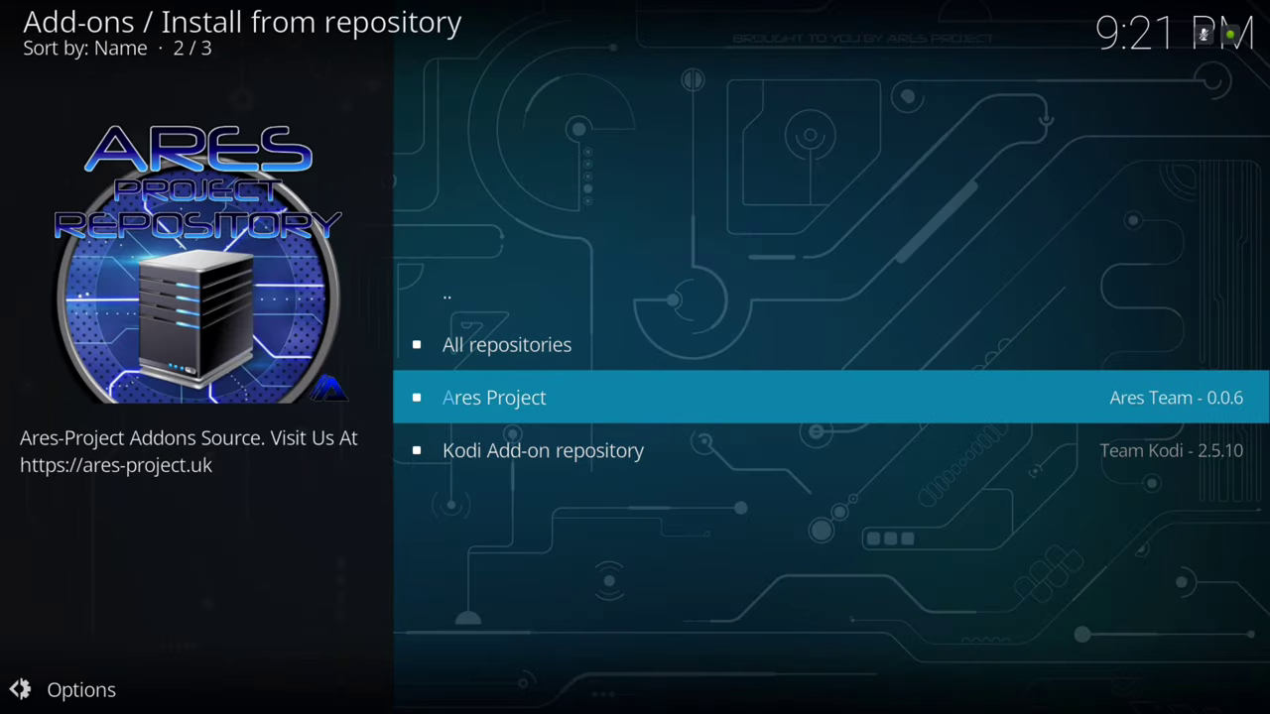
pyautogui.press('Return')
pyautogui.press('Down')
pyautogui.press('Down')
pyautogui.press('Down')
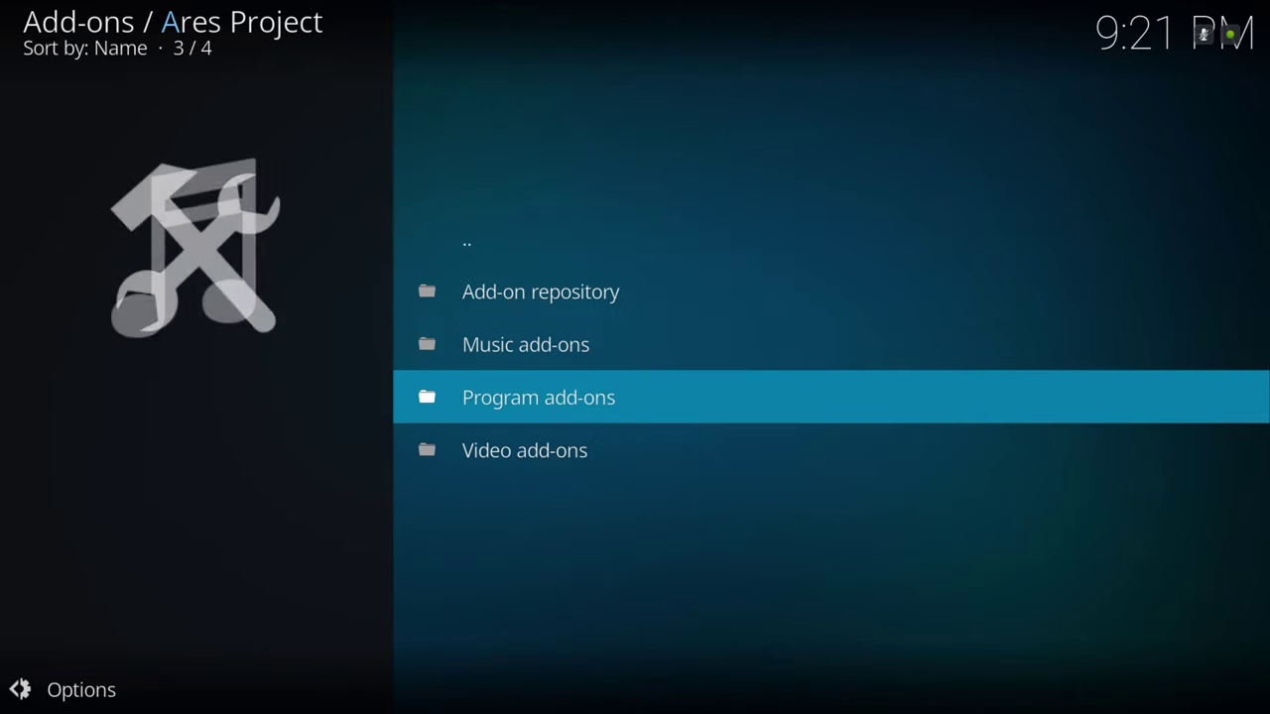
pyautogui.press('Return')
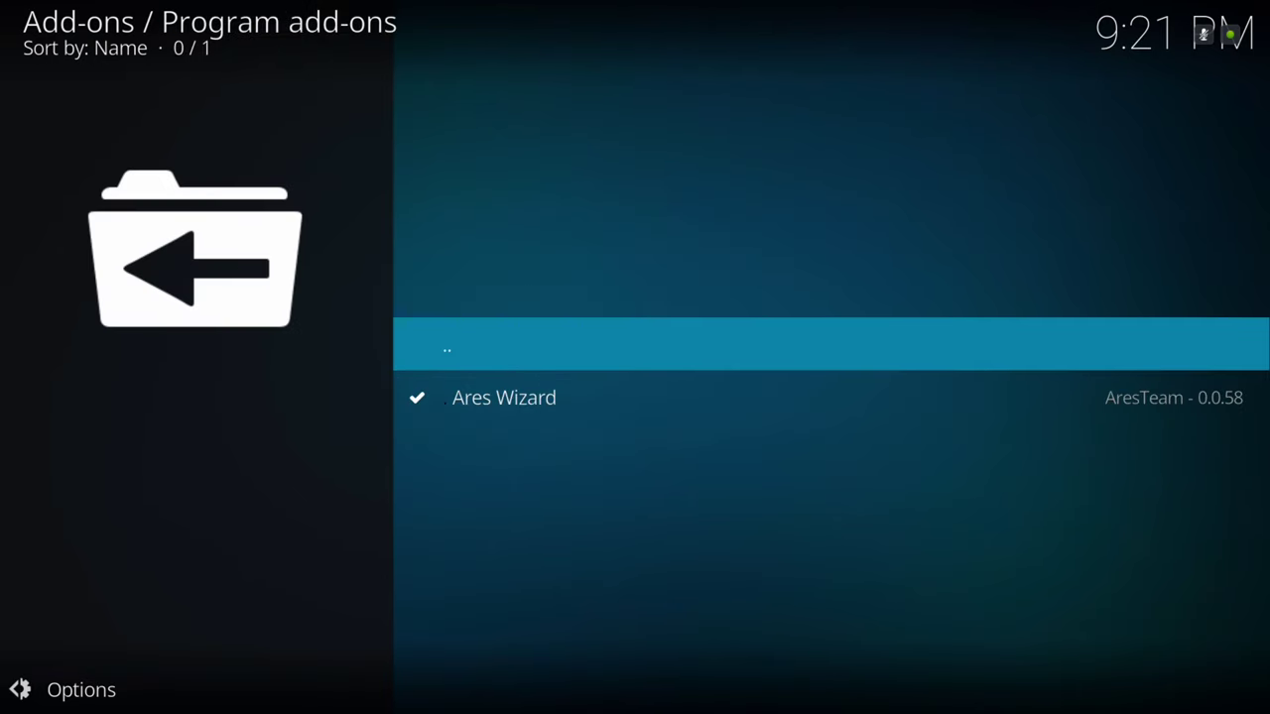
pyautogui.press('Down')
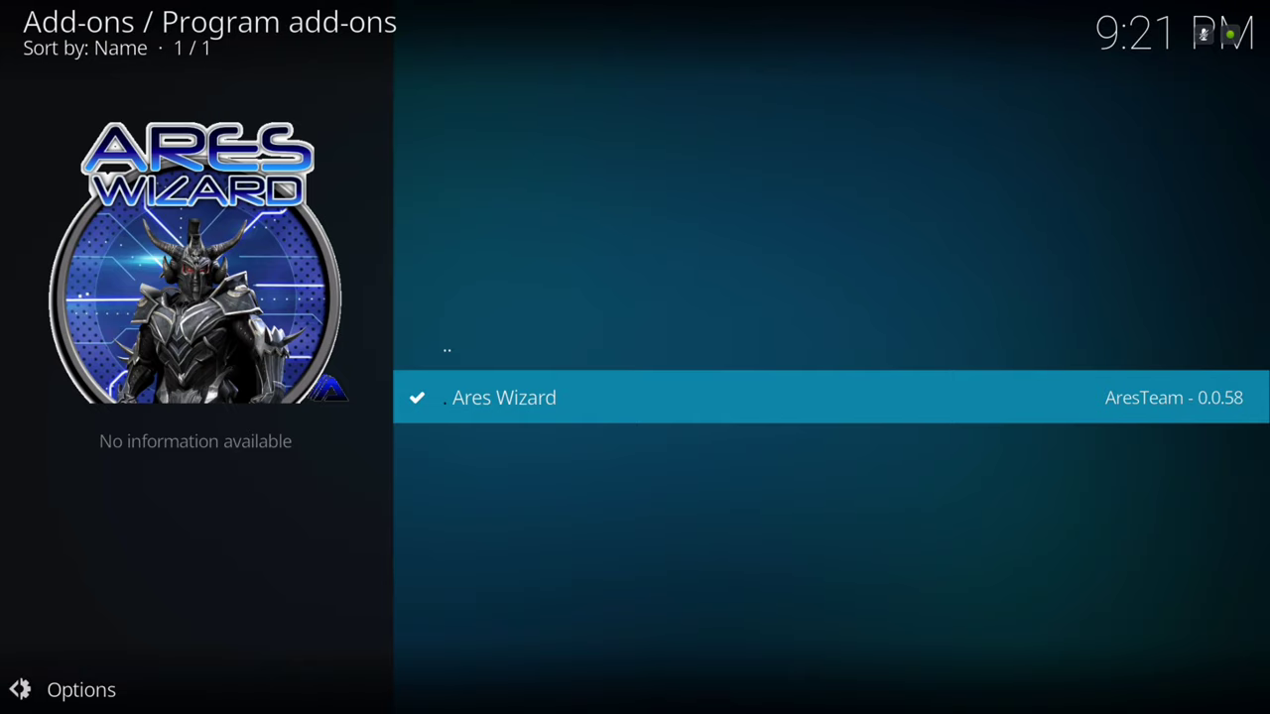
pyautogui.press('BackSpace')
pyautogui.press('BackSpace')
pyautogui.press('BackSpace')
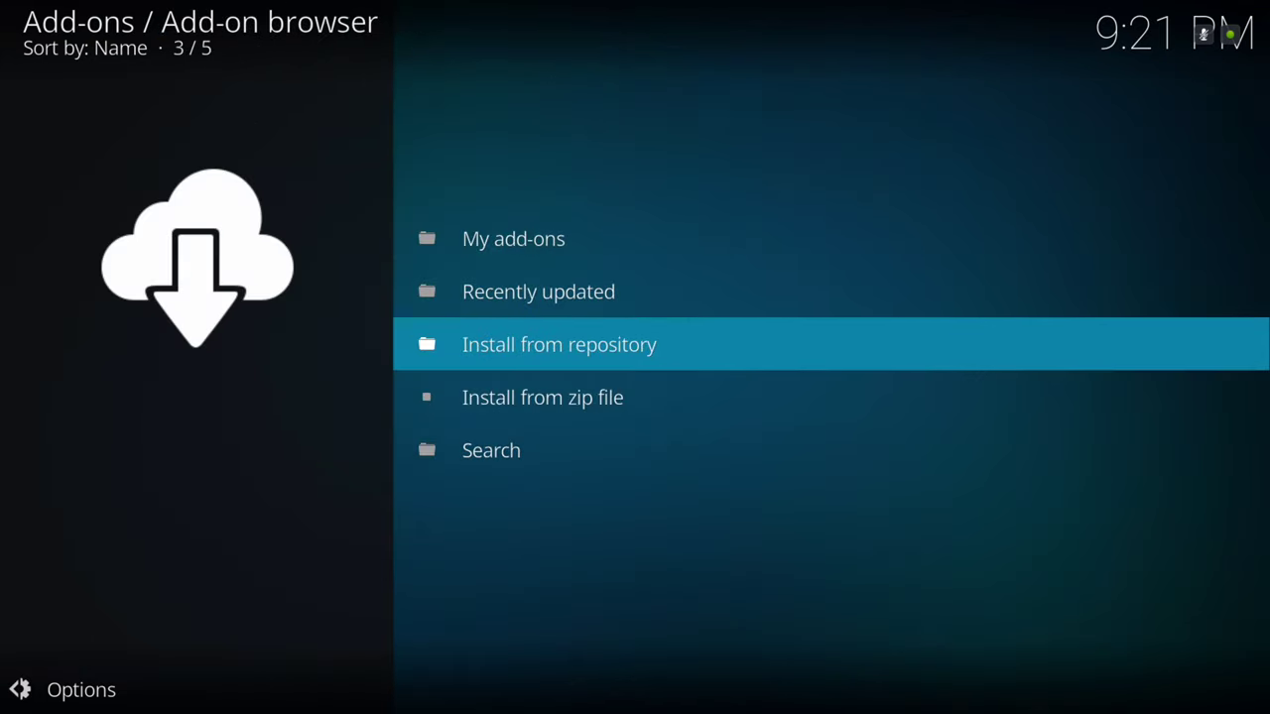
pyautogui.press('BackSpace')
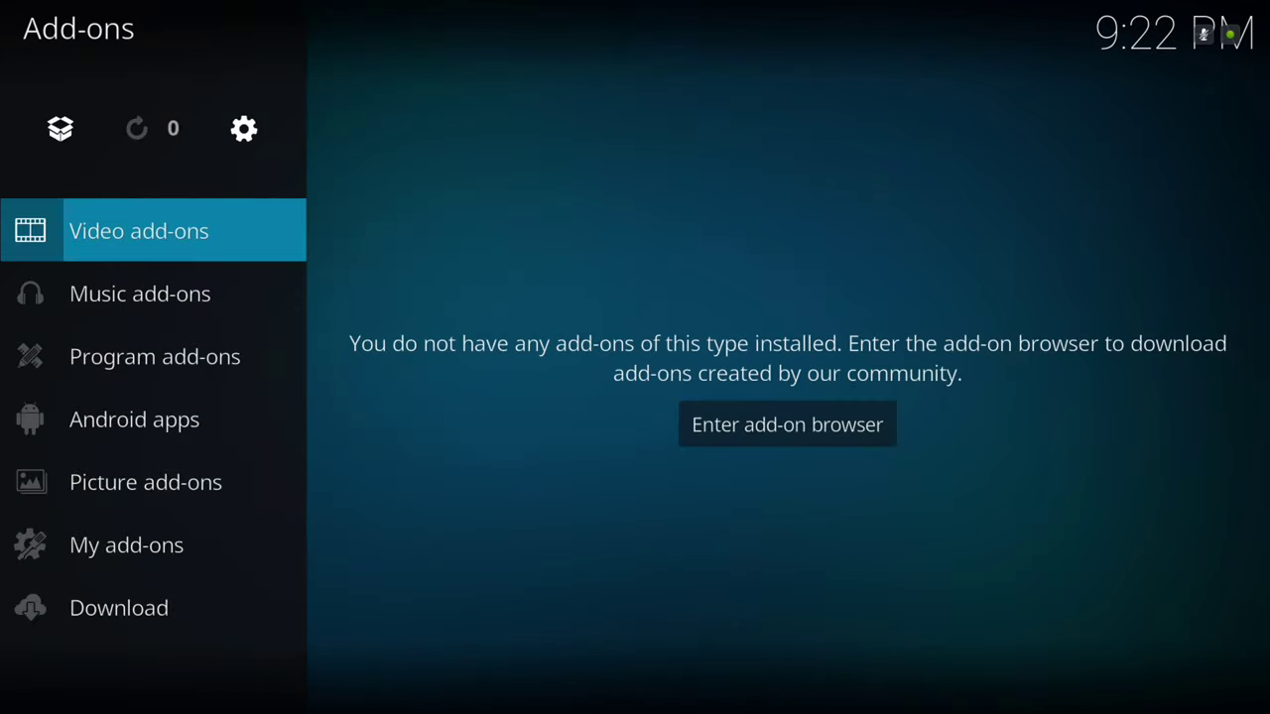
# From the home Add-ons section, launch the Ares Wizard program add-on.
pyautogui.press('BackSpace')
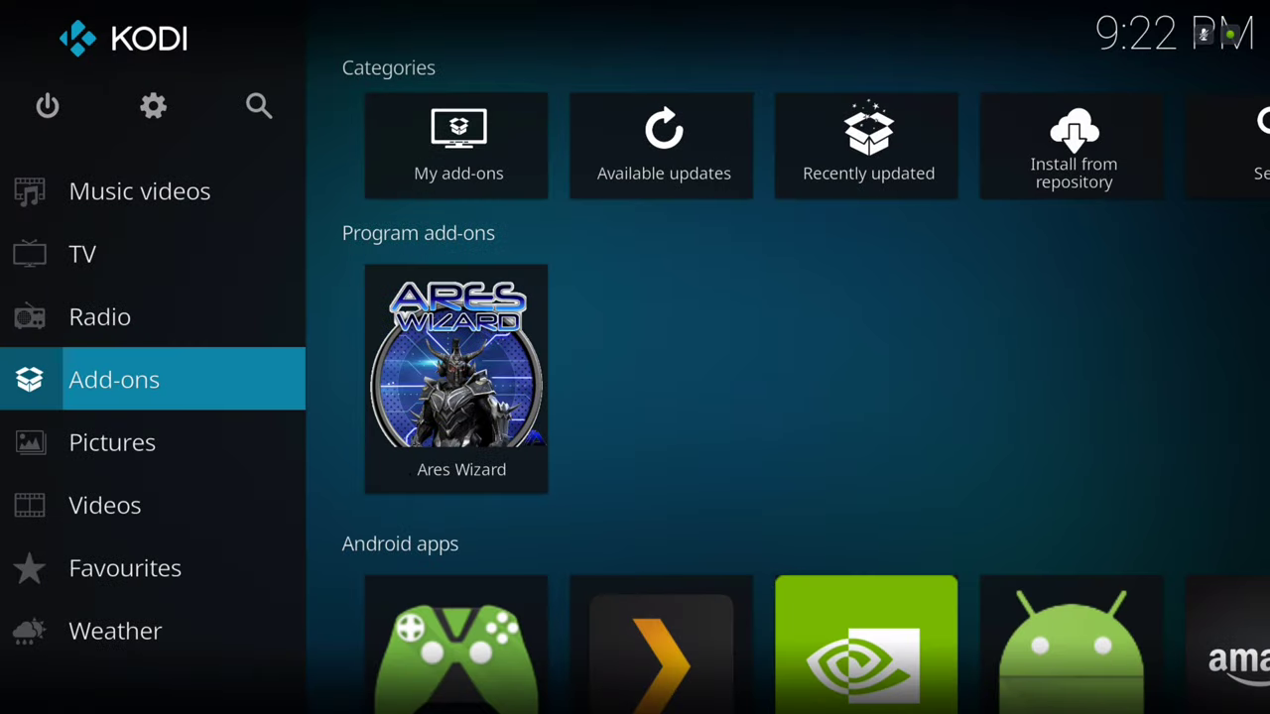
pyautogui.press('Up')
pyautogui.press('Up')
pyautogui.press('Down')
pyautogui.press('Down')
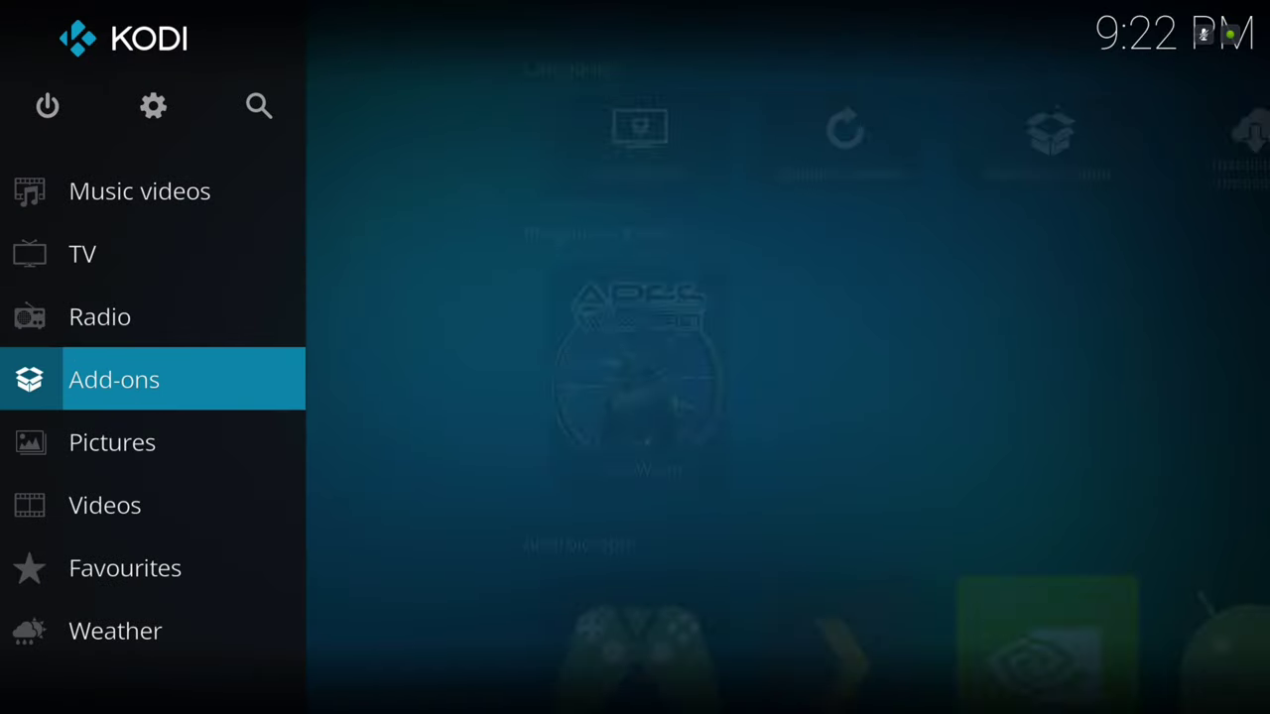
pyautogui.press('Right')
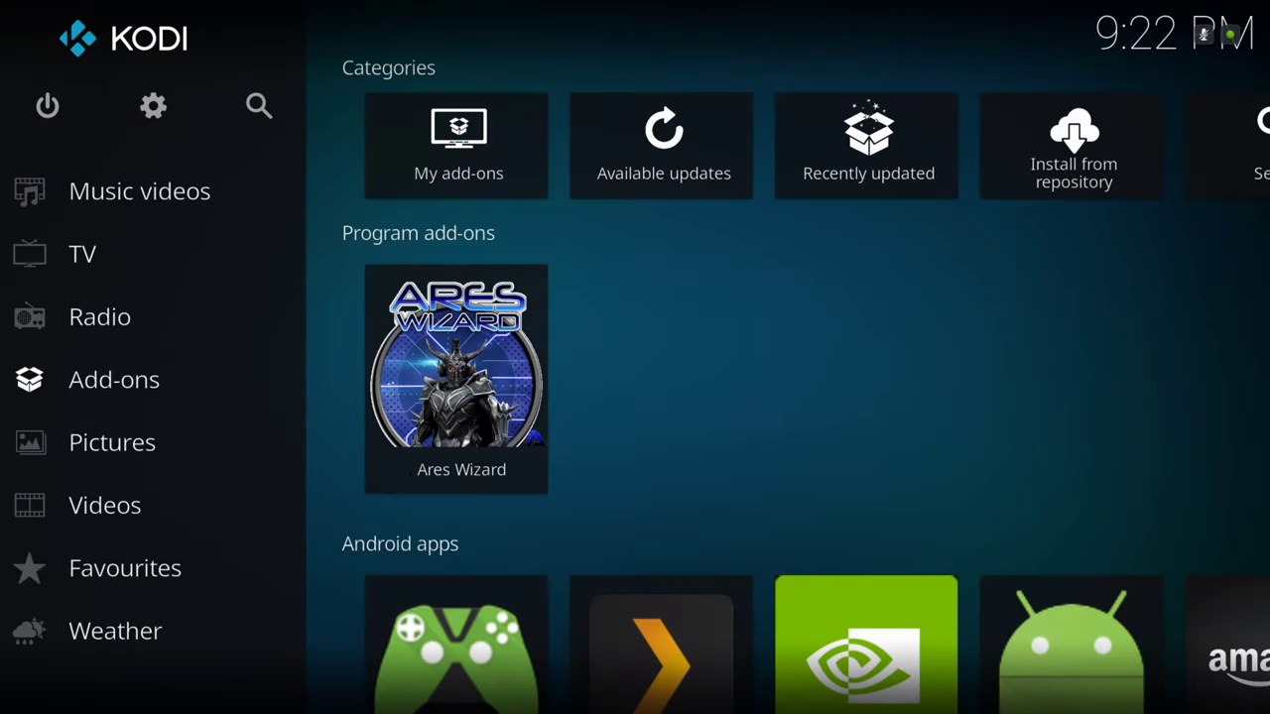
pyautogui.press('Down')
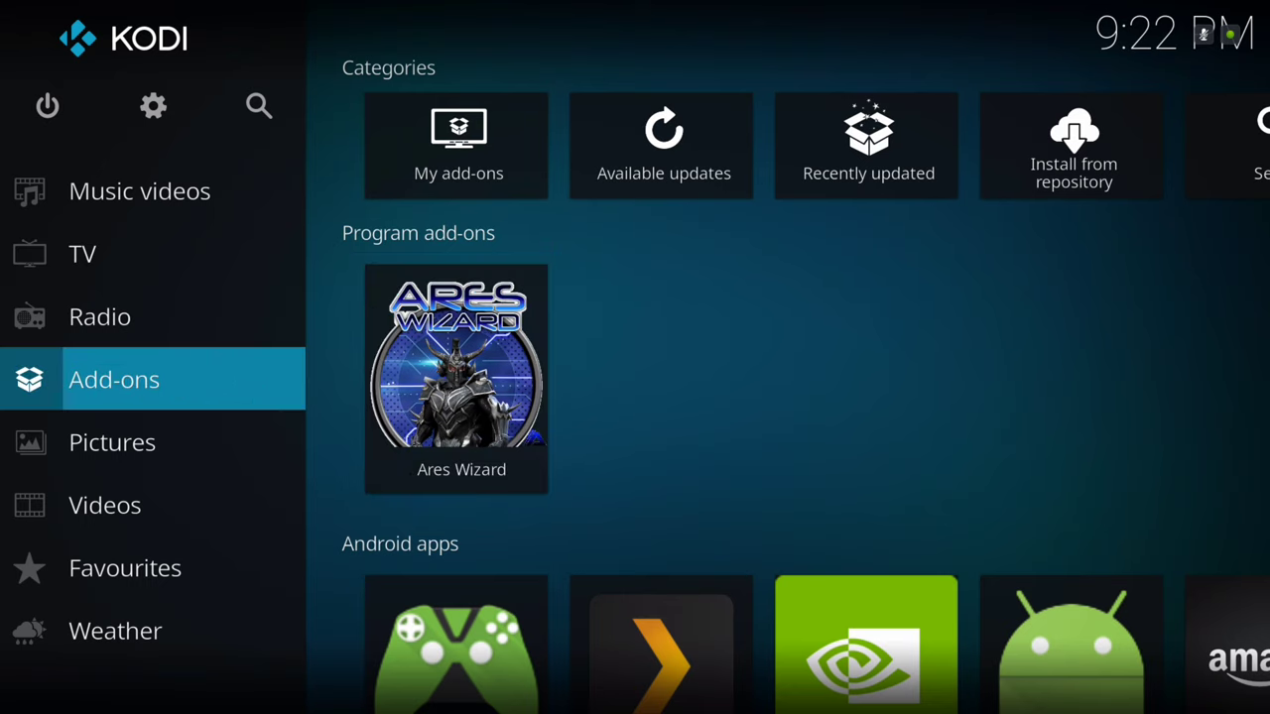
pyautogui.press('Right')
pyautogui.press('Return')
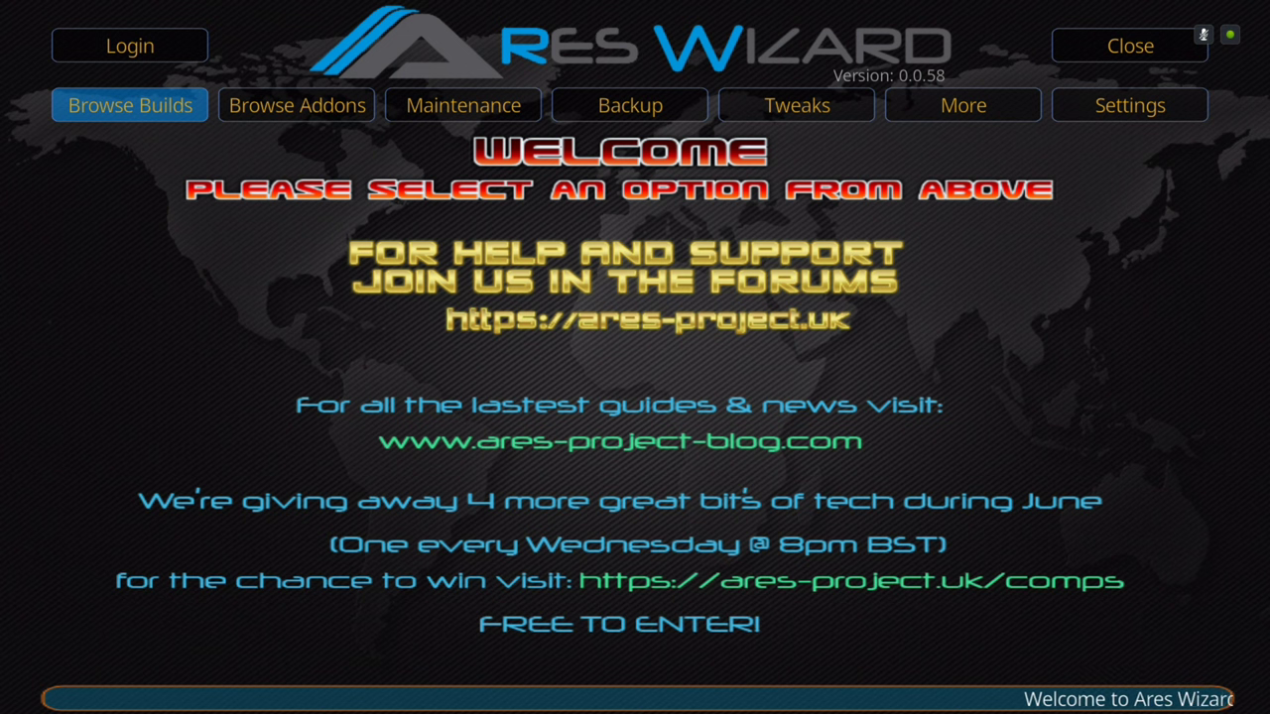
# In Browse Builds, open the builder's Krypton collection from the All Builds list.
pyautogui.press('Right')
pyautogui.press('Left')
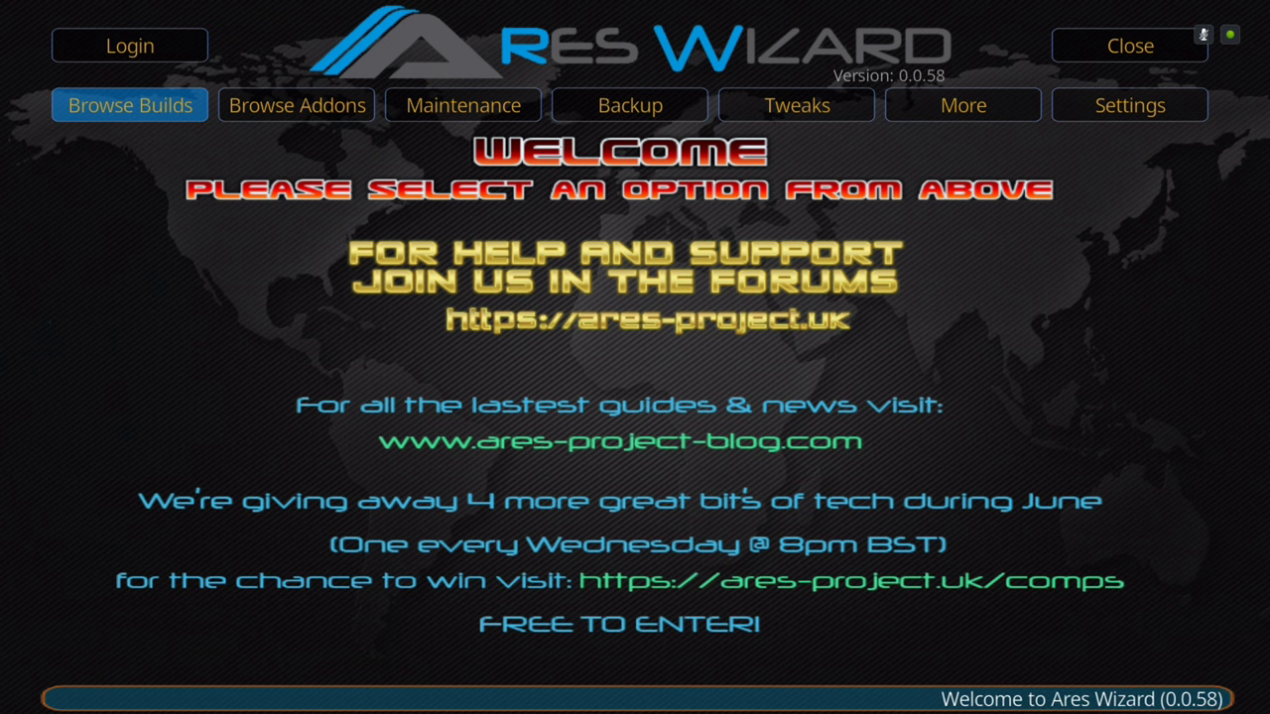
pyautogui.press('Return')
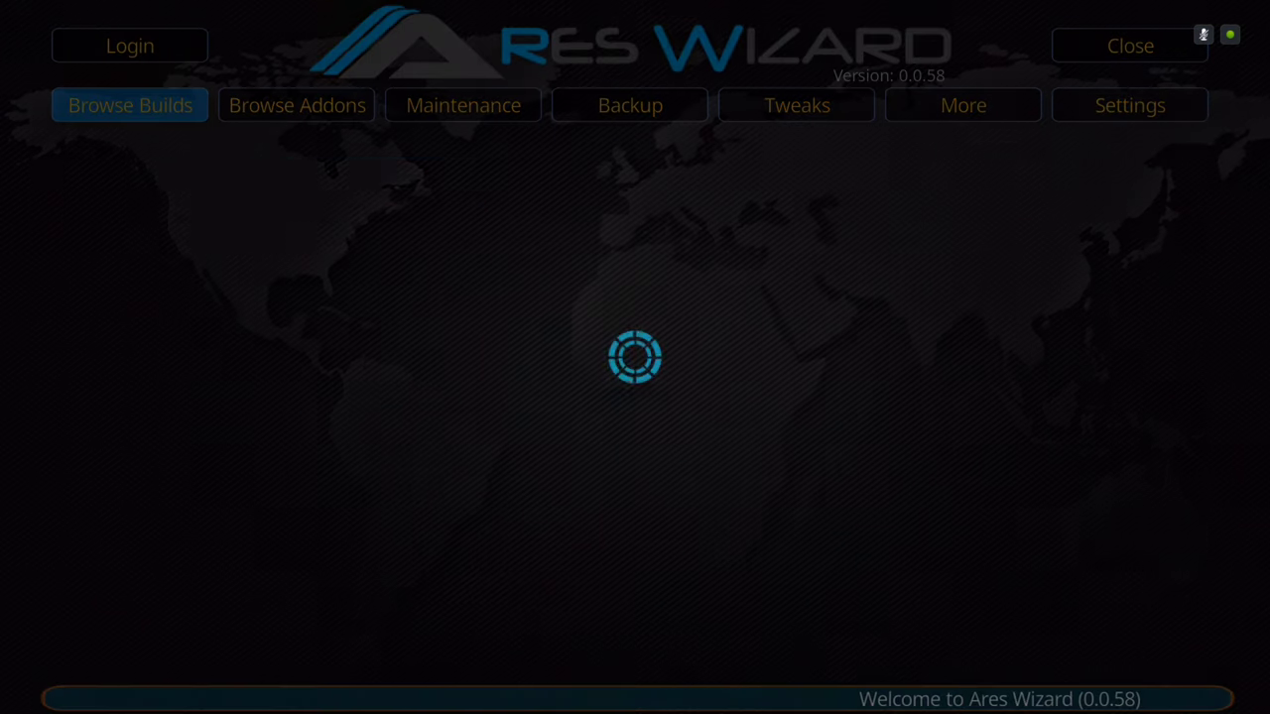
pyautogui.press('Down')
pyautogui.press('Down')
pyautogui.press('Down')
pyautogui.press('Down')
pyautogui.press('Down')
pyautogui.press('Down')
pyautogui.press('Down')
pyautogui.press('Down')
pyautogui.press('Down')
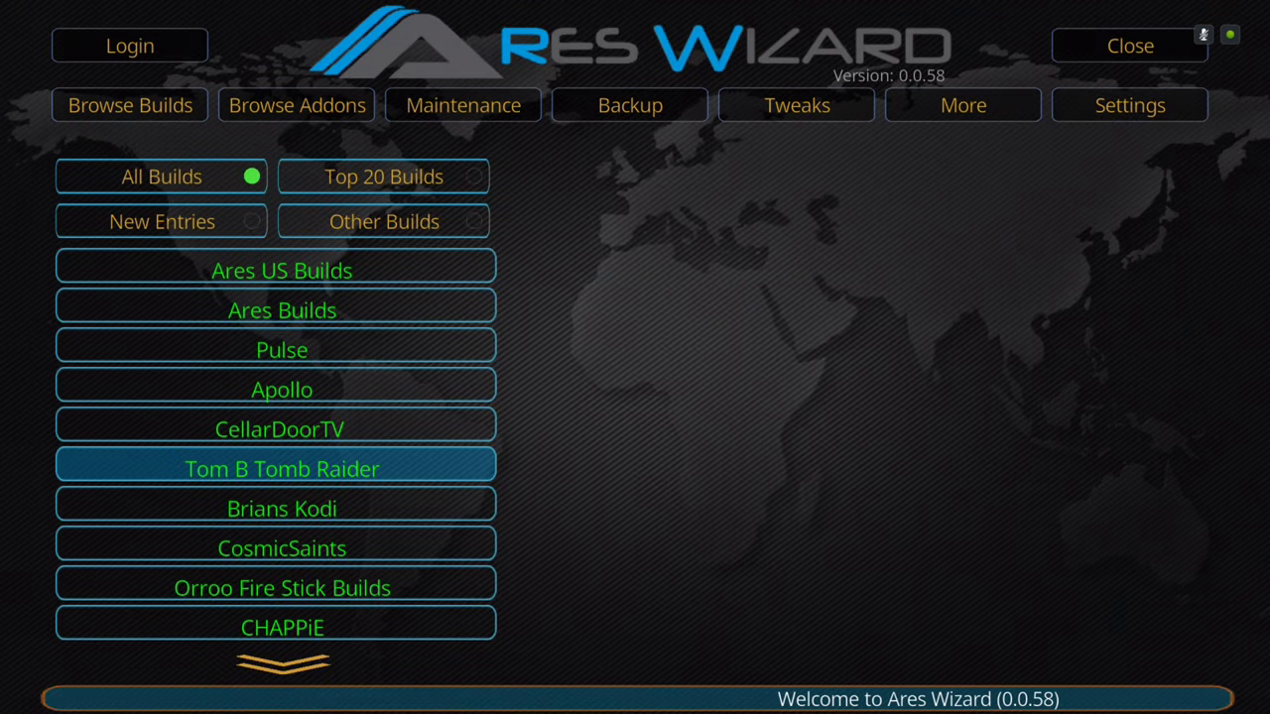
pyautogui.press('Down')
pyautogui.press('Down')
pyautogui.press('Down')
pyautogui.press('Down')
pyautogui.press('Down')
pyautogui.press('Down')
pyautogui.press('Down')
pyautogui.press('Down')
pyautogui.press('Down')
pyautogui.press('Down')
pyautogui.press('Down')
pyautogui.press('Down')
pyautogui.press('Down')
pyautogui.press('Down')
pyautogui.press('Down')
pyautogui.press('Down')
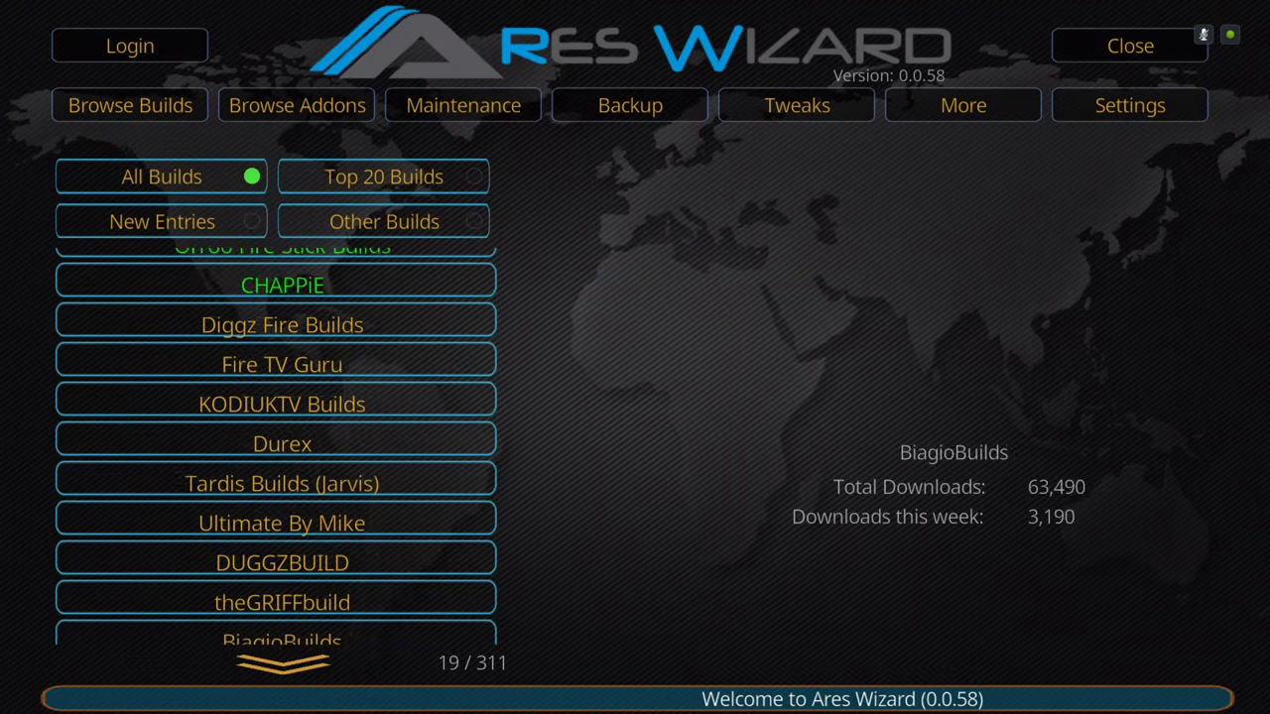
pyautogui.press('Down')
pyautogui.press('Down')
pyautogui.press('Down')
pyautogui.press('Down')
pyautogui.press('Down')
pyautogui.press('Down')
pyautogui.press('Down')
pyautogui.press('Down')
pyautogui.press('Down')
pyautogui.press('Down')
pyautogui.press('Down')
pyautogui.press('Down')
pyautogui.press('Down')
pyautogui.press('Down')
pyautogui.press('Down')
pyautogui.press('Down')
pyautogui.press('Down')
pyautogui.press('Down')
pyautogui.press('Down')
pyautogui.press('Down')
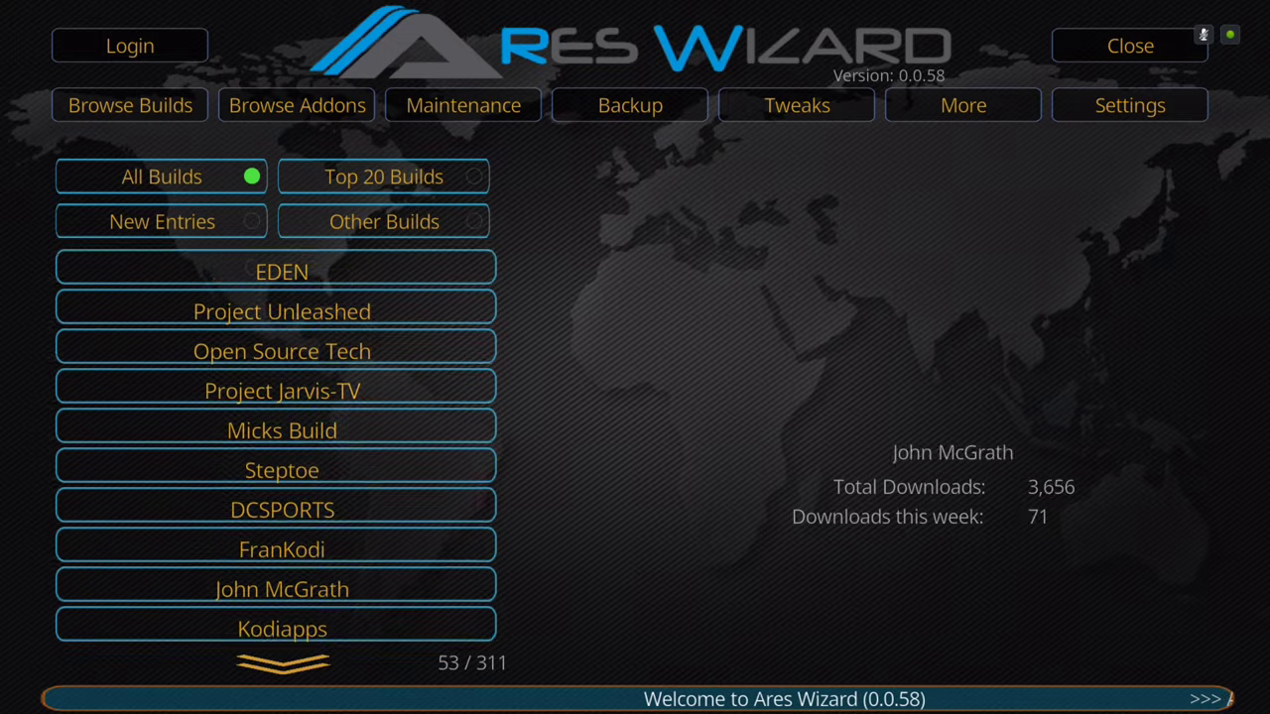
pyautogui.press('Down')
pyautogui.press('Down')
pyautogui.press('Down')
pyautogui.press('Down')
pyautogui.press('Down')
pyautogui.press('Down')
pyautogui.press('Down')
pyautogui.press('Down')
pyautogui.press('Down')
pyautogui.press('Down')
pyautogui.press('Down')
pyautogui.press('Down')
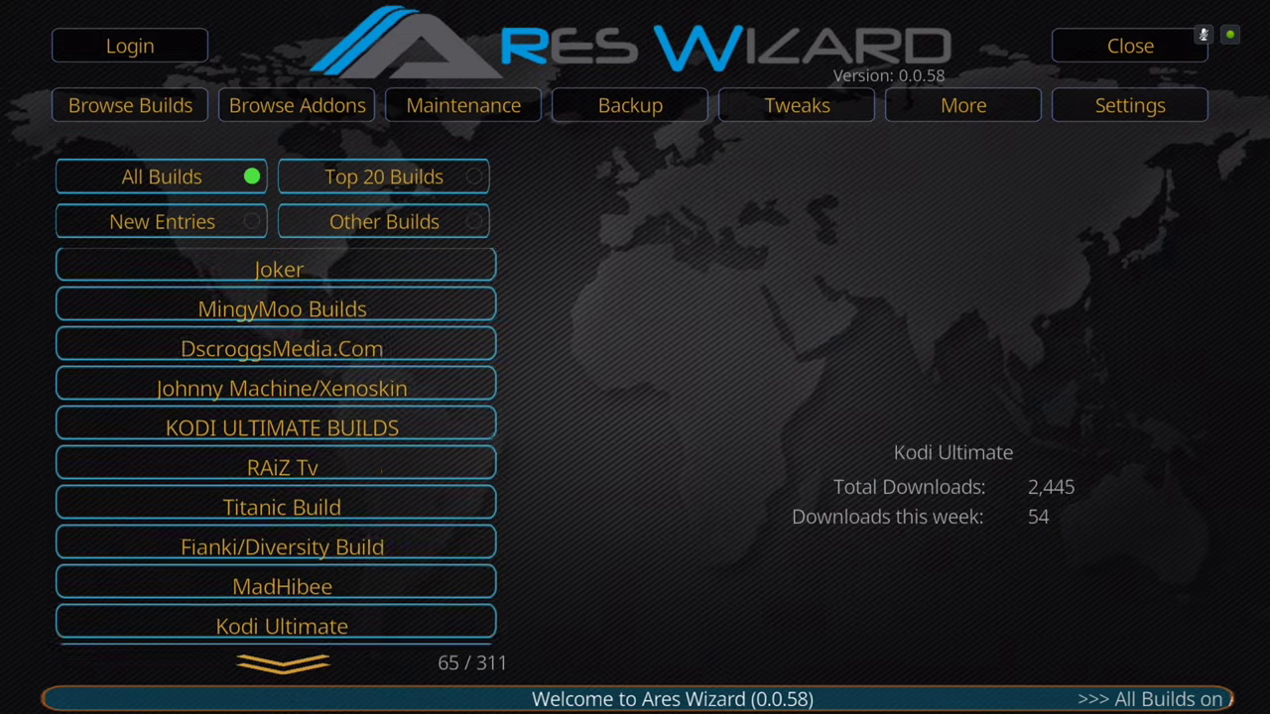
pyautogui.press('Down')
pyautogui.press('Down')
pyautogui.press('Down')
pyautogui.press('Down')
pyautogui.press('Down')
pyautogui.press('Down')
pyautogui.press('Down')
pyautogui.press('Down')
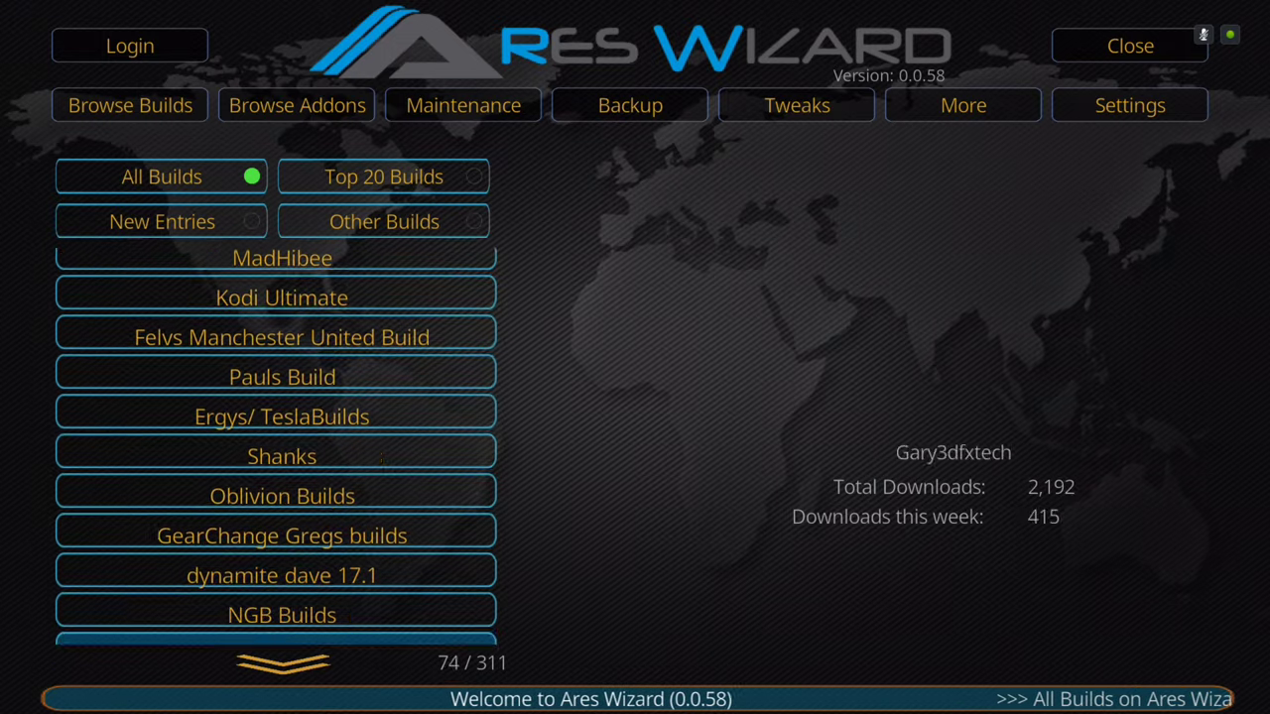
pyautogui.press('Down')
pyautogui.press('Down')
pyautogui.press('Up')
pyautogui.press('Up')
pyautogui.press('Up')
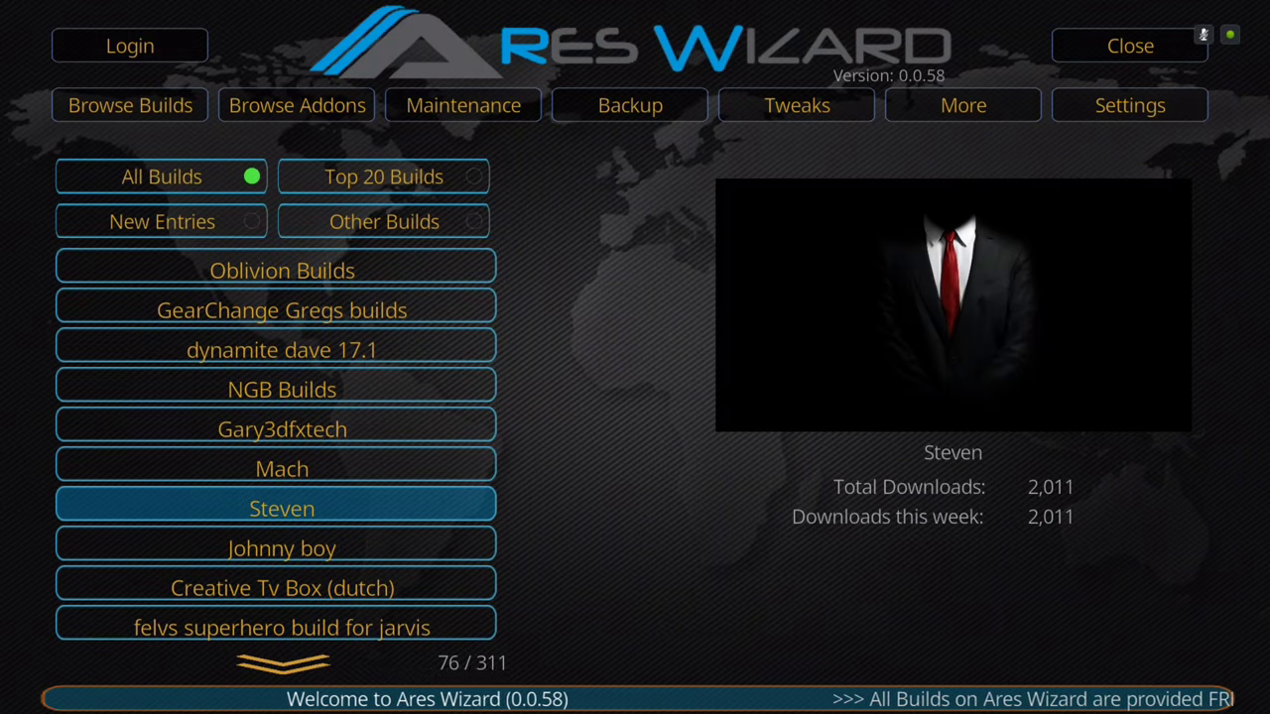
pyautogui.press('Return')
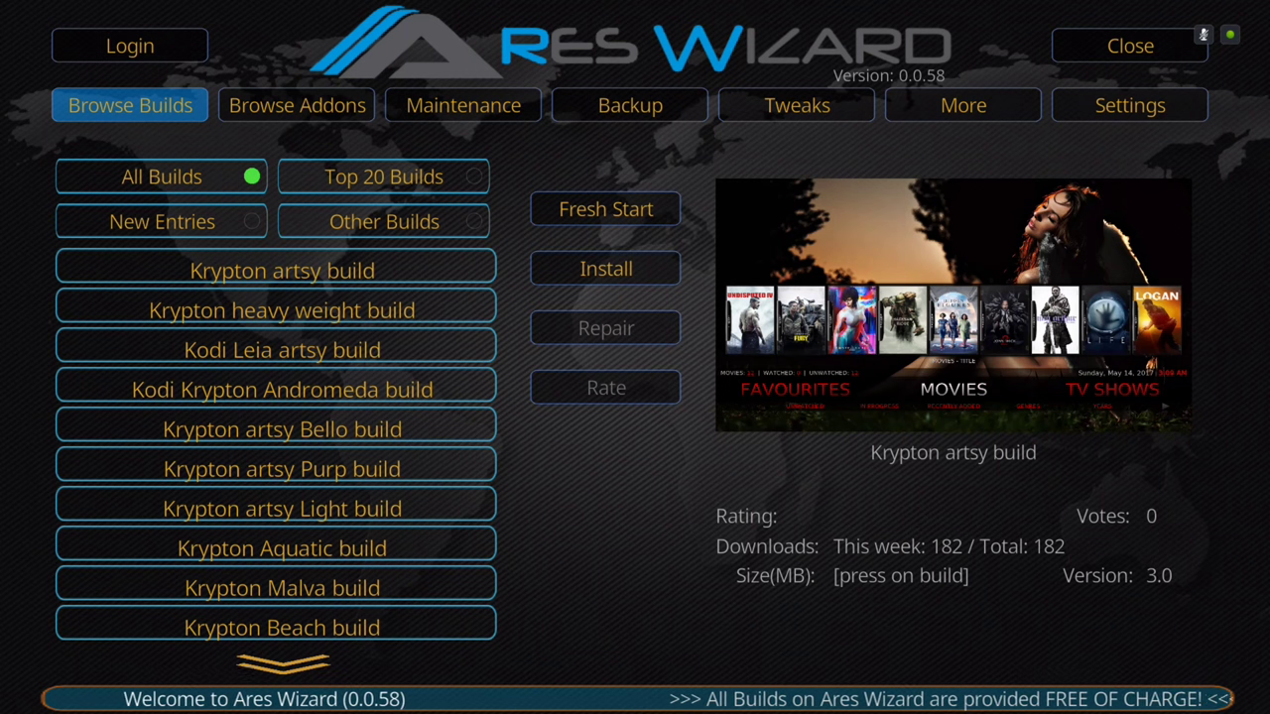
# Move through the builder's Krypton builds to the Krypton Simplified build (version 3.0, 191 downloads).
pyautogui.press('Down')
pyautogui.press('Down')
pyautogui.press('Down')
pyautogui.press('Down')
pyautogui.press('Down')
pyautogui.press('Down')
pyautogui.press('Down')
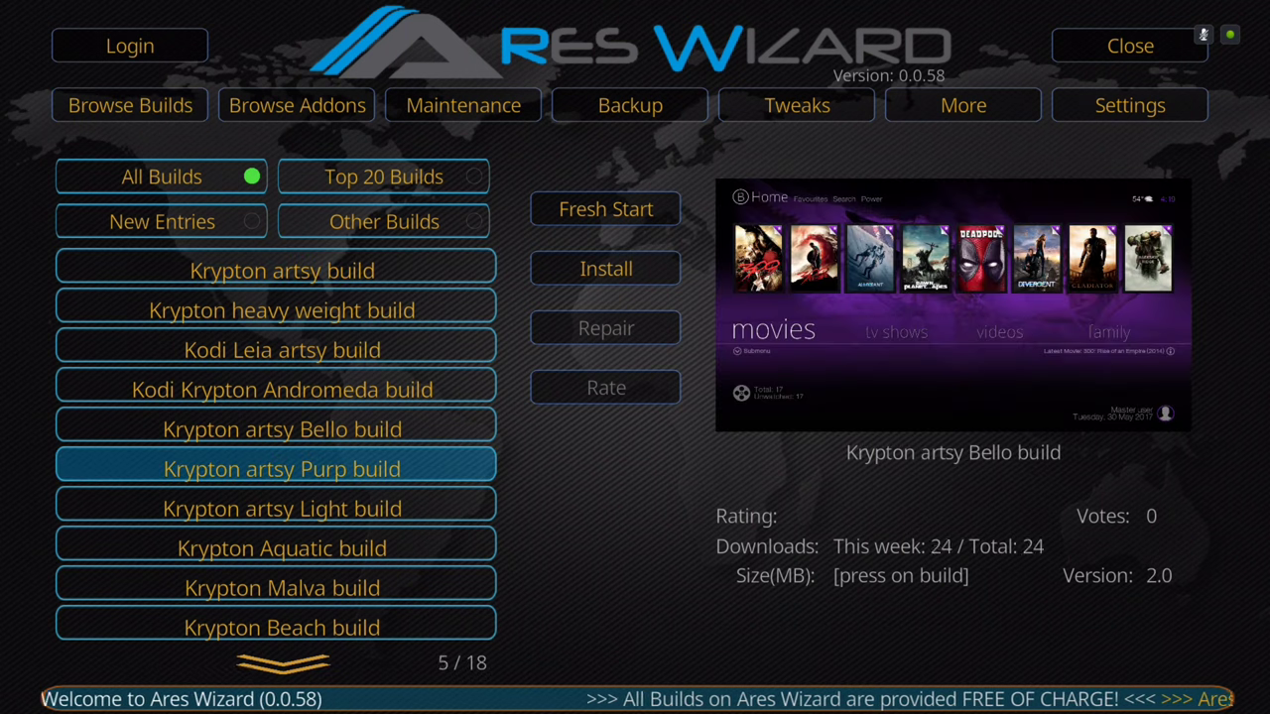
pyautogui.press('Down')
pyautogui.press('Down')
pyautogui.press('Down')
pyautogui.press('Down')
pyautogui.press('Down')
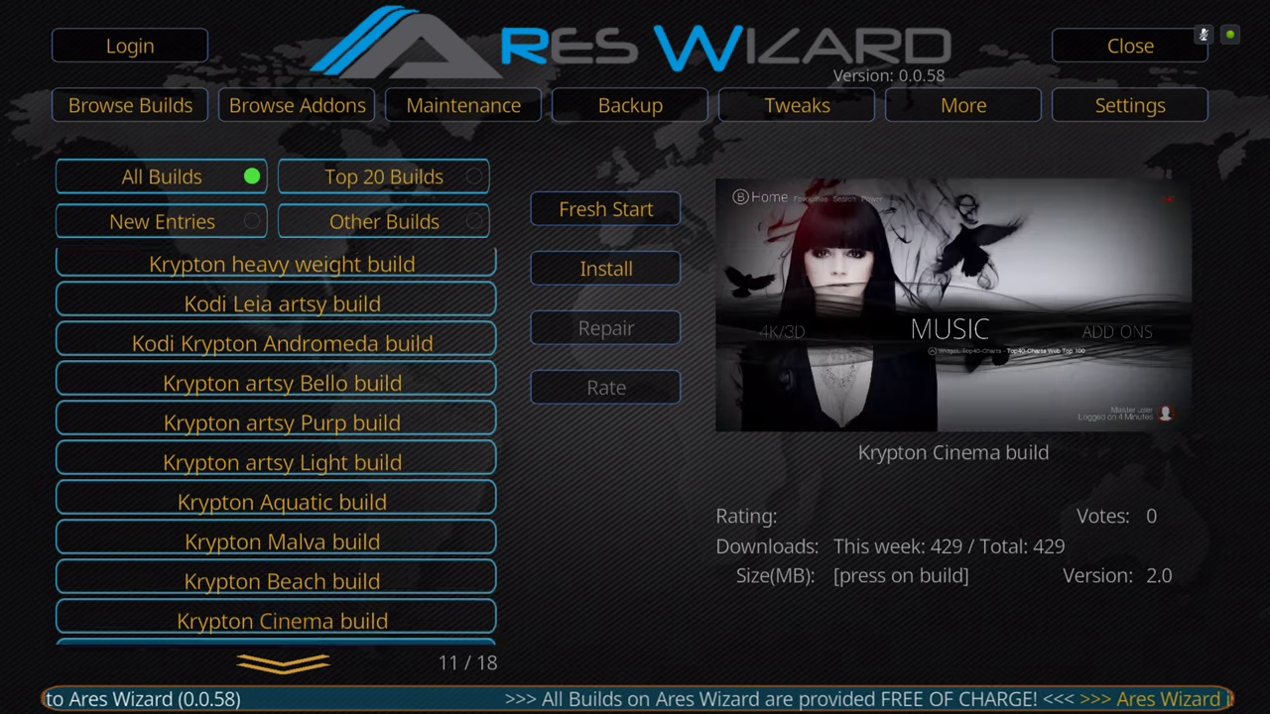
pyautogui.press('Down')
pyautogui.press('Up')
pyautogui.press('Up')
pyautogui.press('Up')
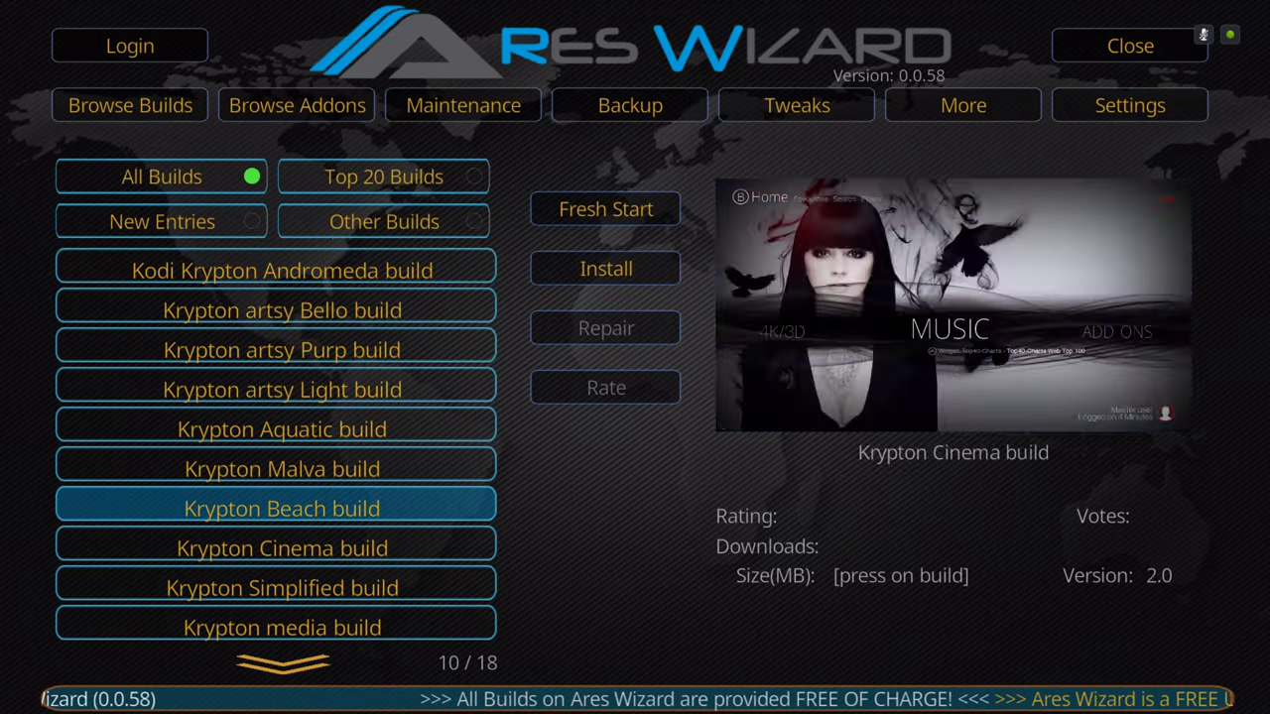
pyautogui.press('Down')
pyautogui.press('Down')
pyautogui.press('Down')
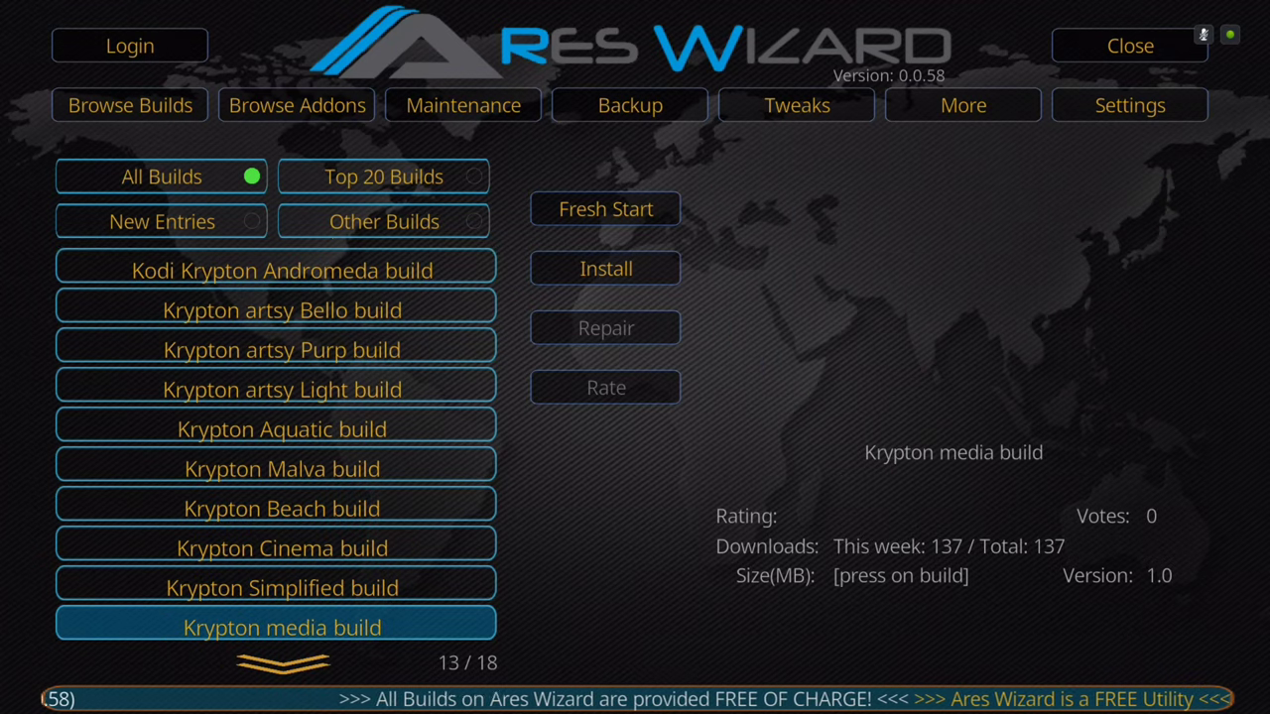
pyautogui.press('Down')
pyautogui.press('Down')
pyautogui.press('Down')
pyautogui.press('Up')
pyautogui.press('Up')
pyautogui.press('Up')
pyautogui.press('Up')
pyautogui.press('Up')
pyautogui.press('Down')
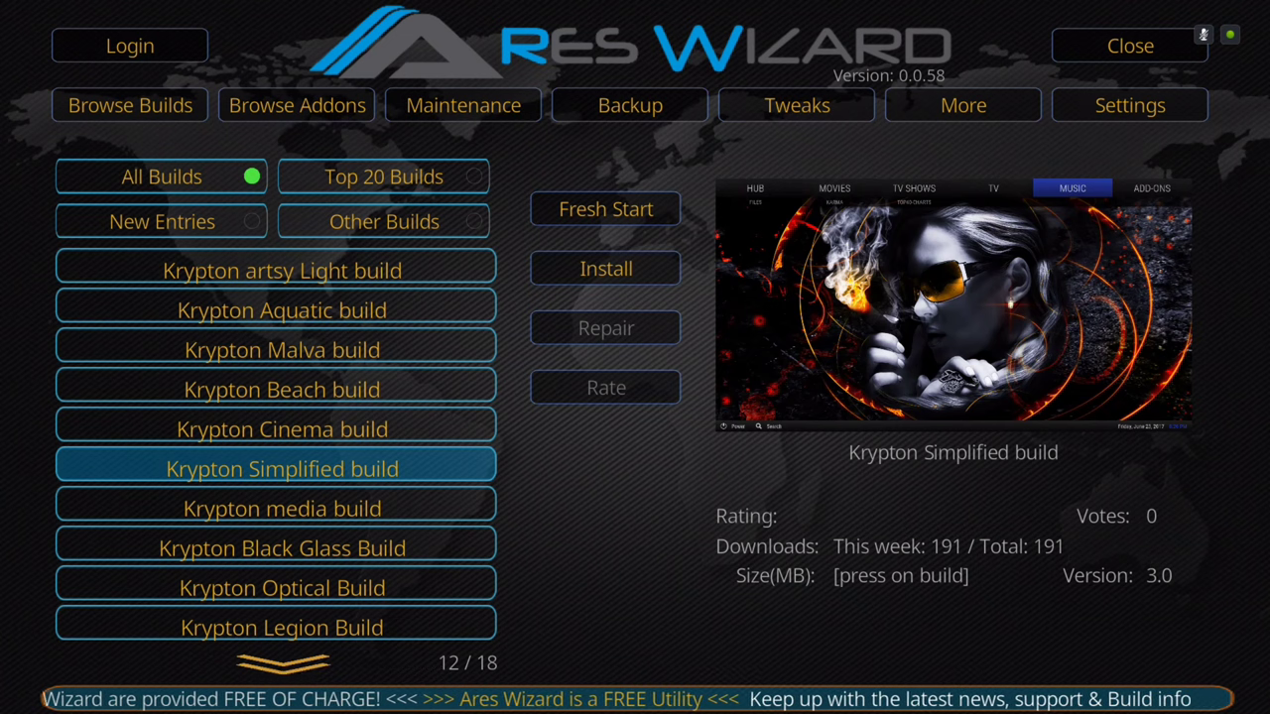
# Install Krypton Simplified, choosing Proceed, then cancel the download and dismiss the cancellation notice.
pyautogui.click(606, 269)
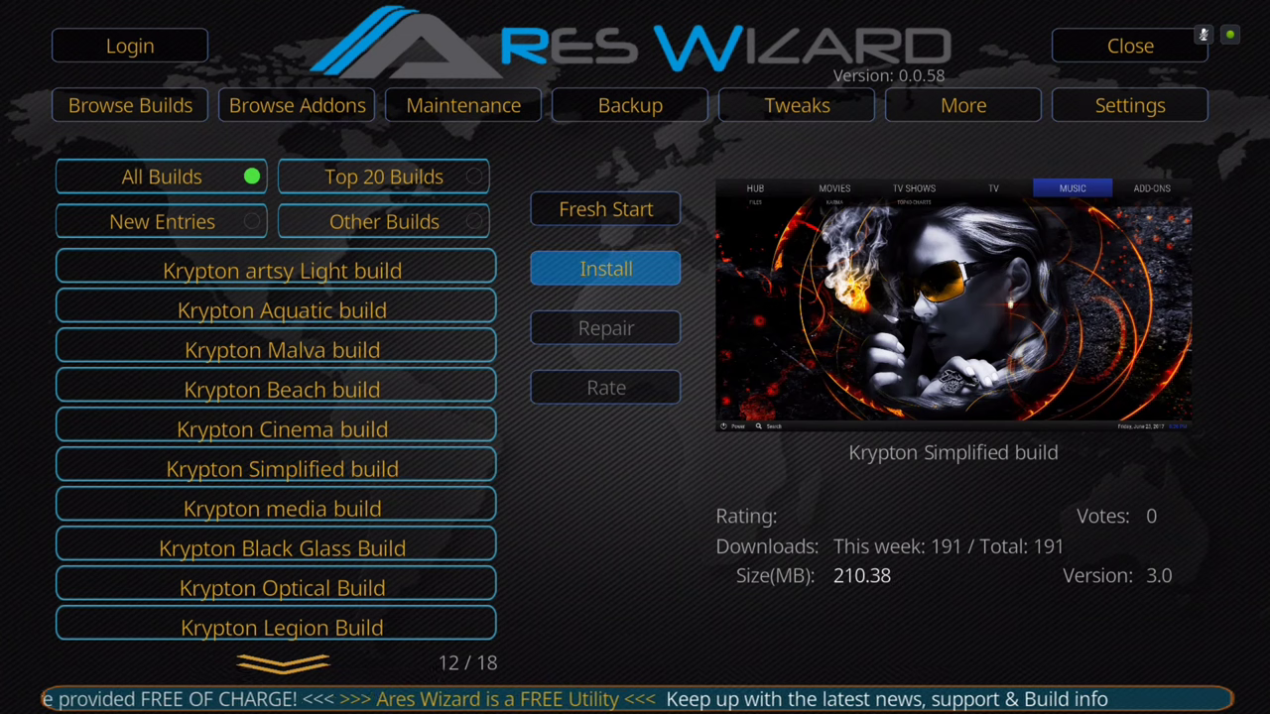
pyautogui.press('Return')
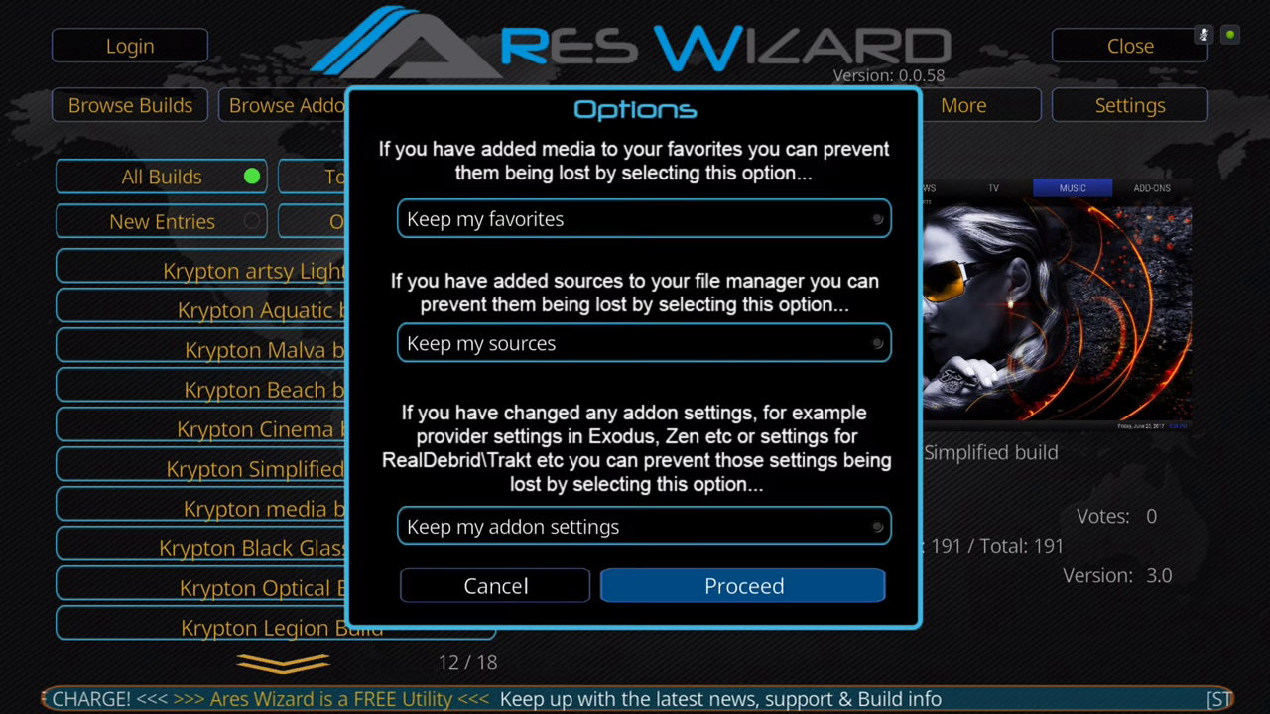
pyautogui.press('Return')
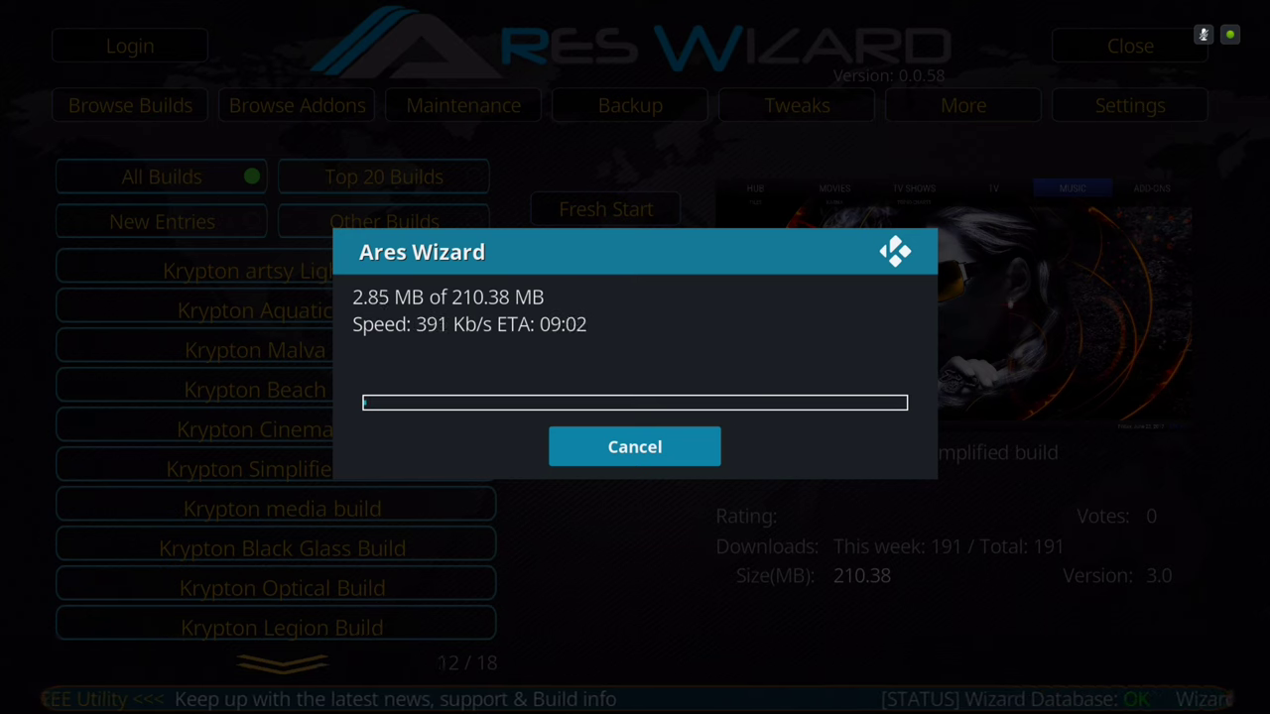
pyautogui.press('Return')
pyautogui.press('Return')
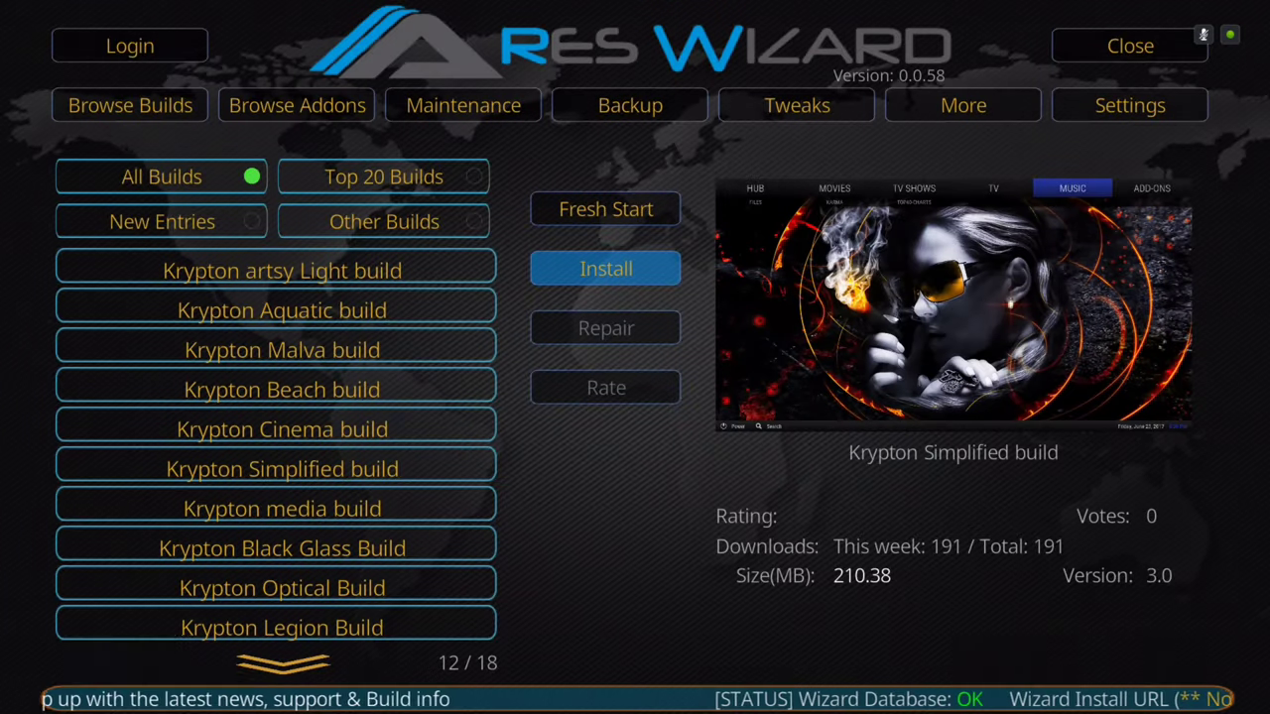
pyautogui.press('Return')
pyautogui.press('Return')
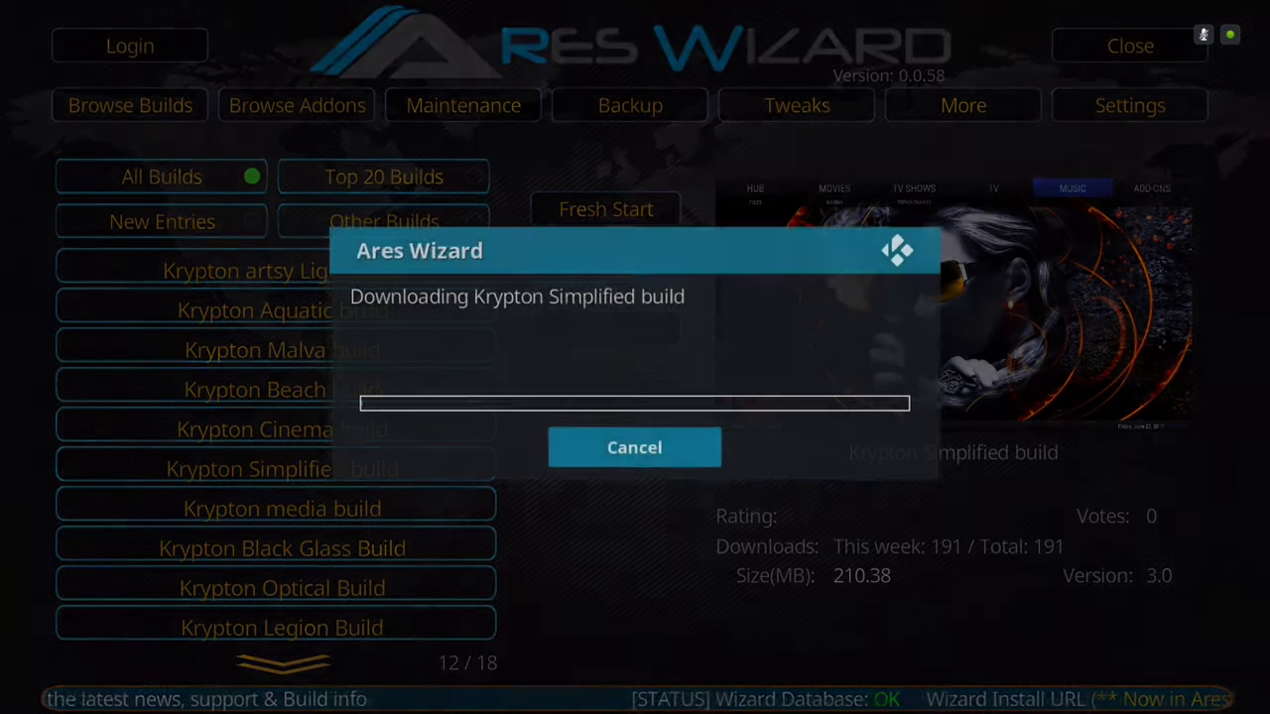